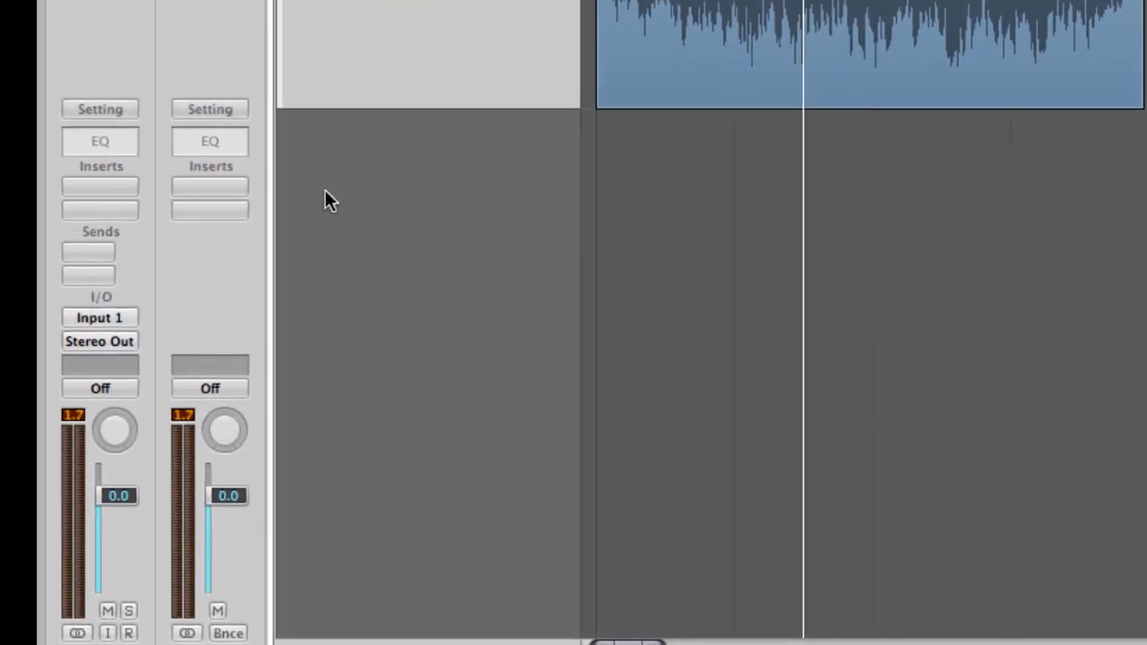
Step: Load the Stereo AutoFilter plug-in from Filter > AutoFilter into an empty insert slot
left_click(119, 183)
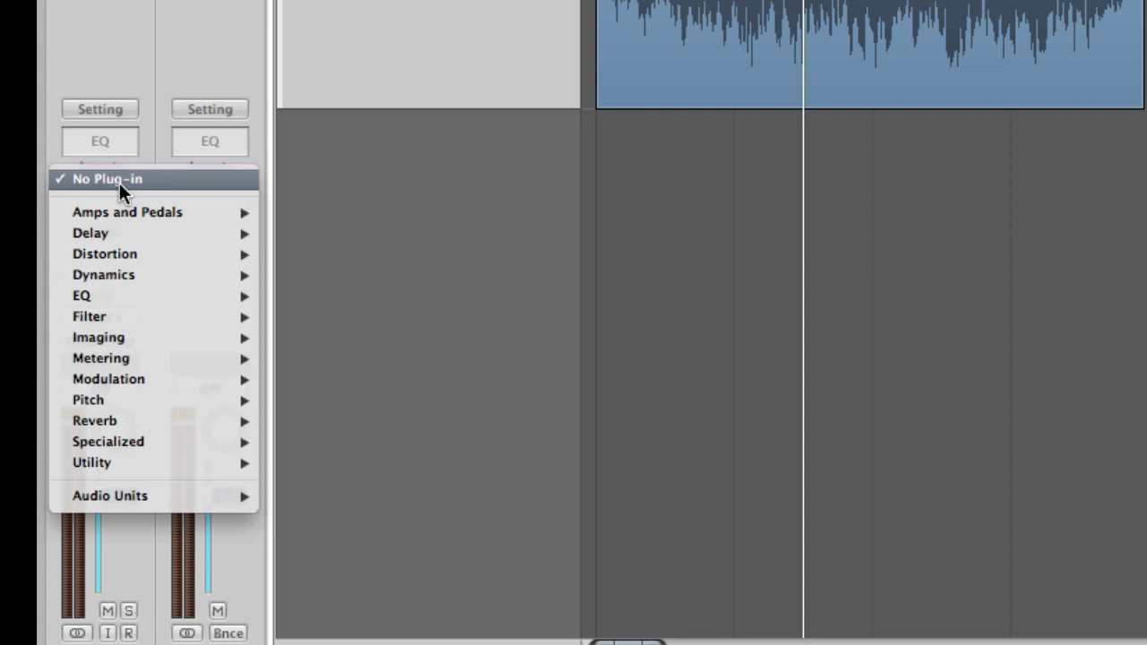
mouse_move(178, 283)
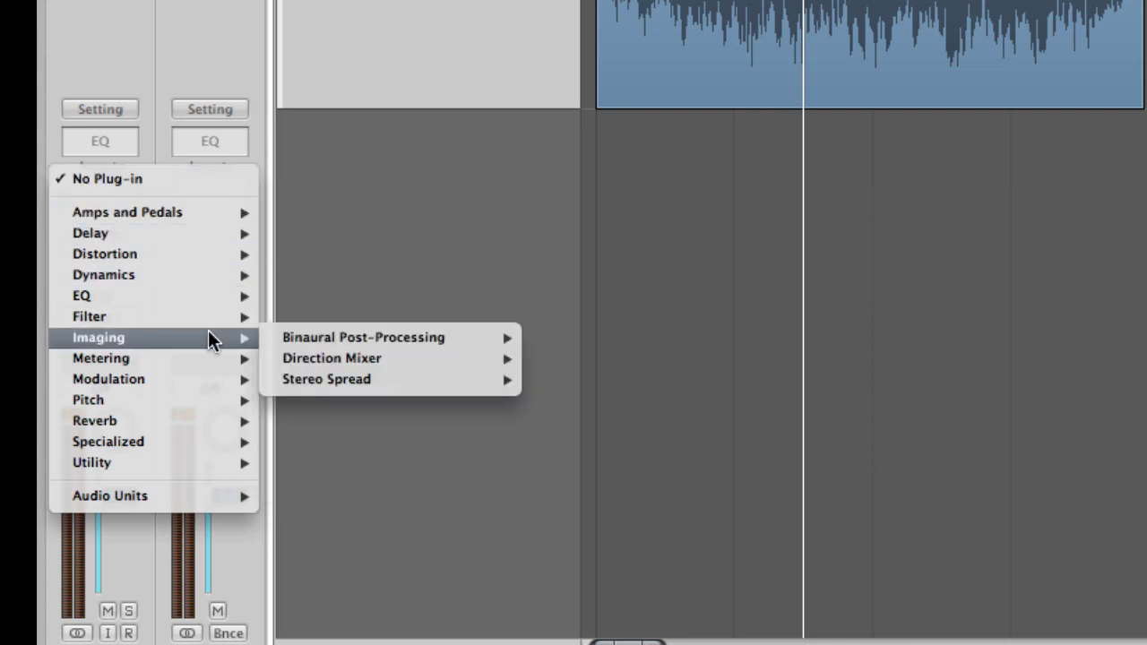
mouse_move(204, 319)
left_click(289, 317)
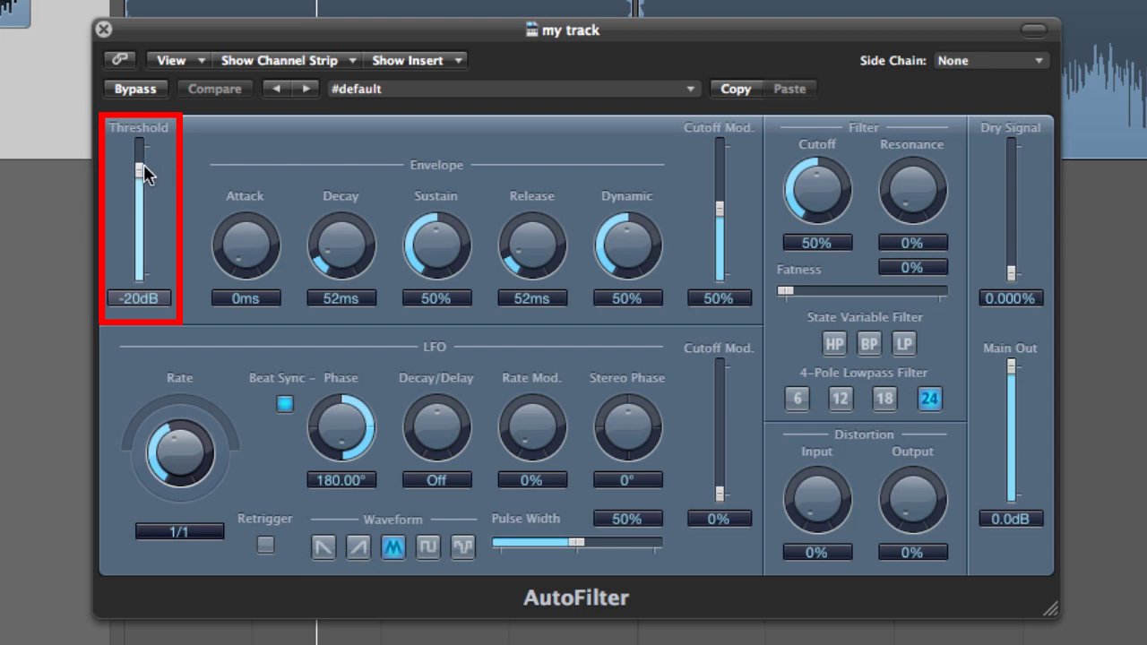
Step: Nudge the AutoFilter Threshold slider from -20dB down to -21dB
left_click_drag(143, 164, 141, 165)
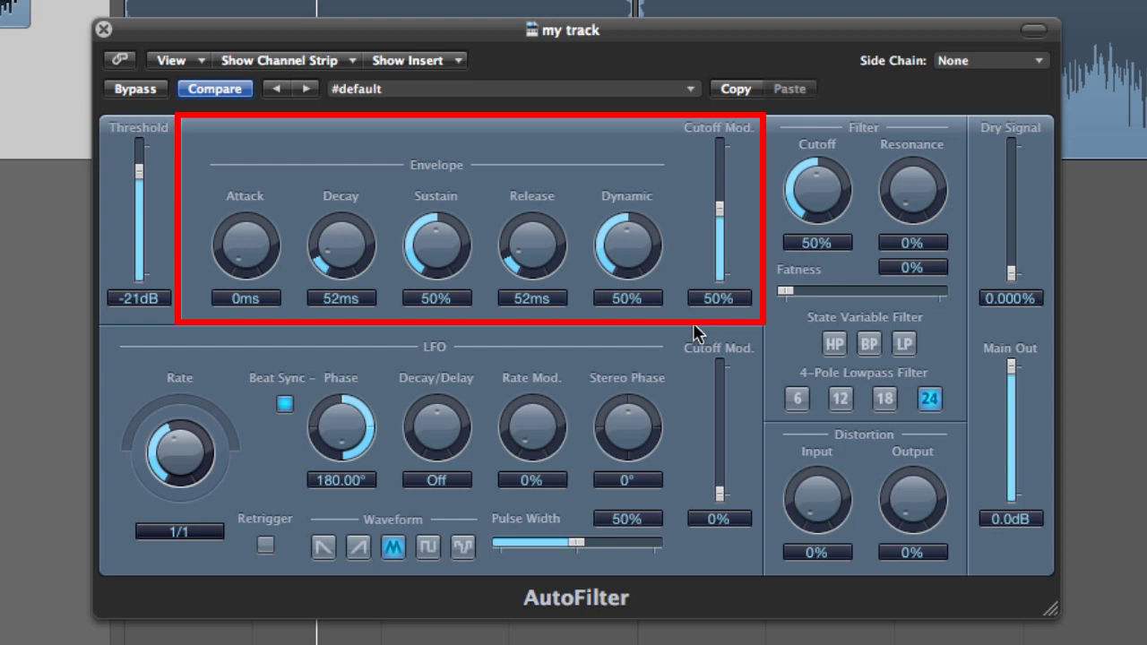
Step: Set envelope Attack to 164ms, Dynamic to 23% and envelope Cutoff Mod to 78%
mouse_move(719, 206)
left_mouse_down()
mouse_move(719, 165)
mouse_move(720, 210)
mouse_move(718, 194)
left_mouse_up()
left_click_drag(616, 256, 624, 276)
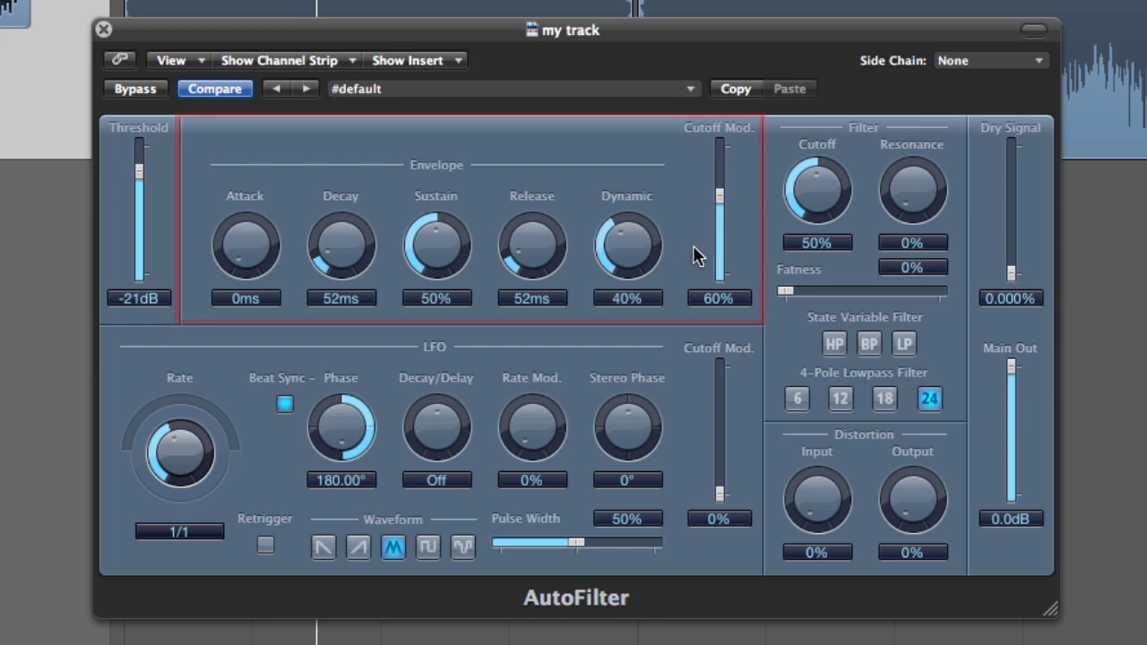
left_click_drag(722, 195, 723, 201)
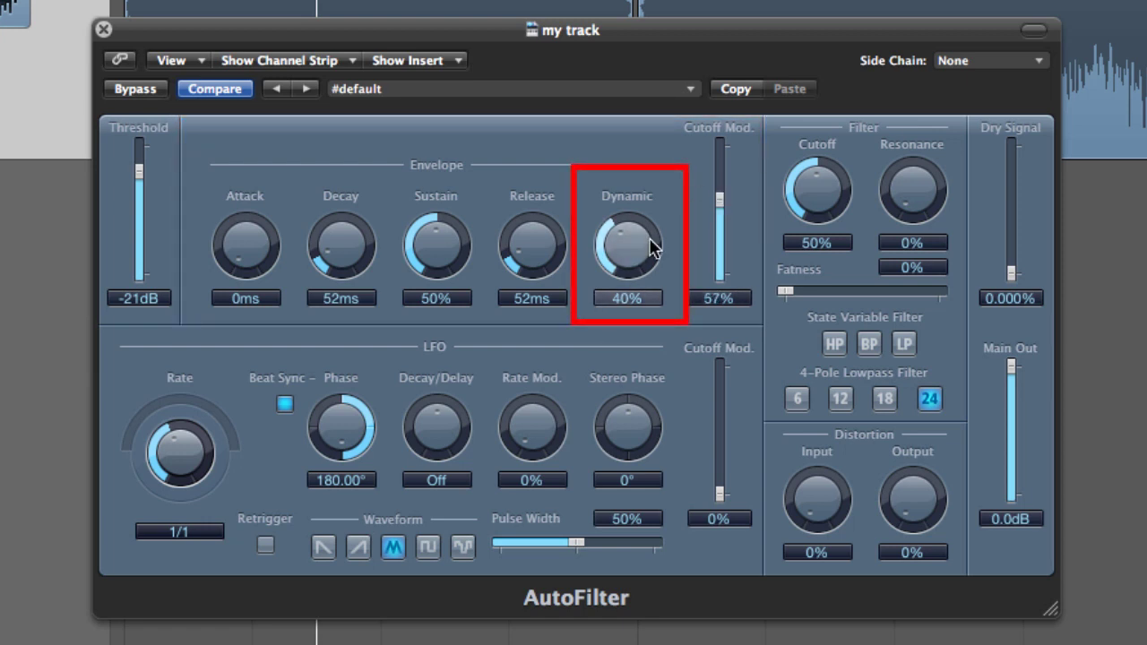
left_click_drag(636, 241, 633, 272)
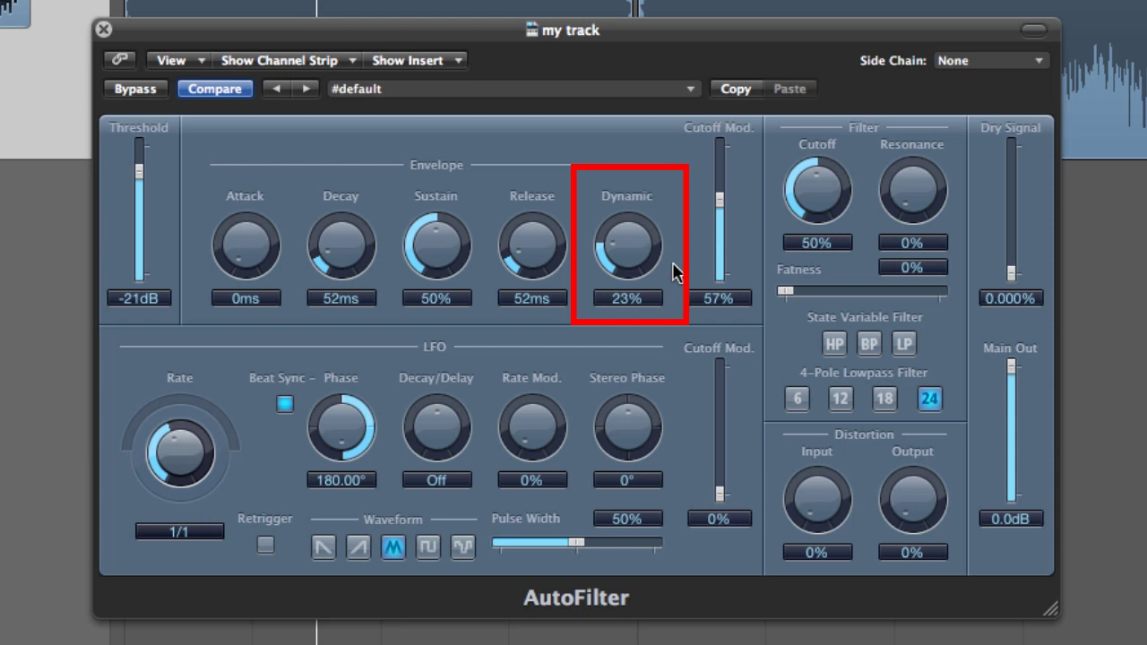
left_click_drag(247, 258, 243, 171)
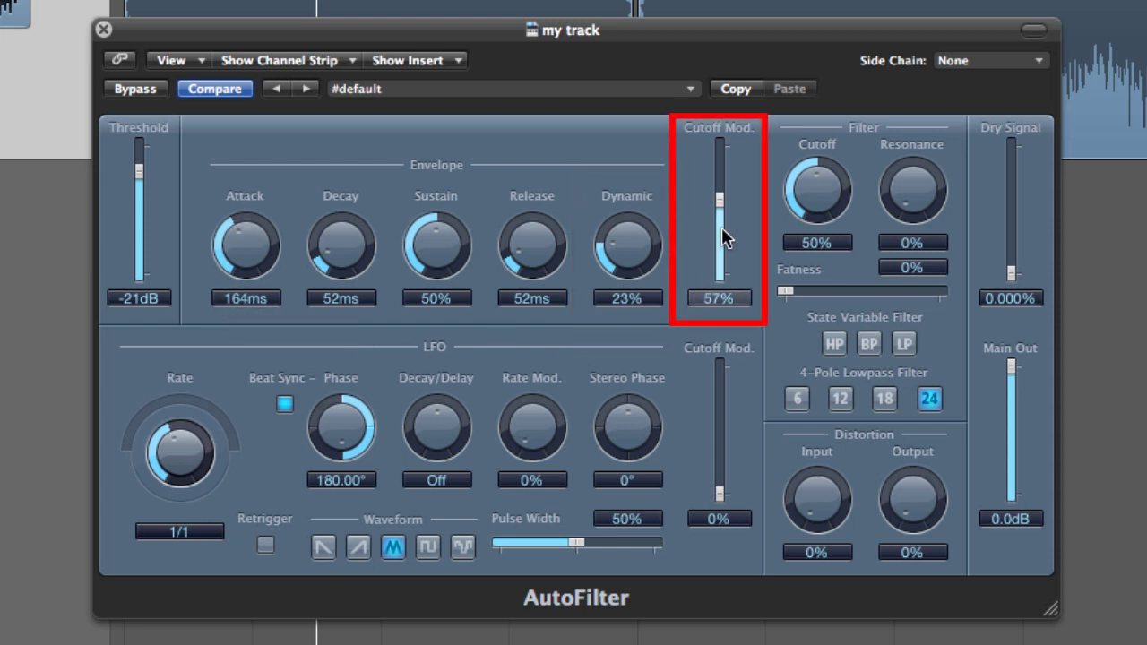
mouse_move(718, 191)
left_mouse_down()
mouse_move(715, 233)
mouse_move(730, 179)
mouse_move(720, 235)
mouse_move(722, 182)
left_mouse_up()
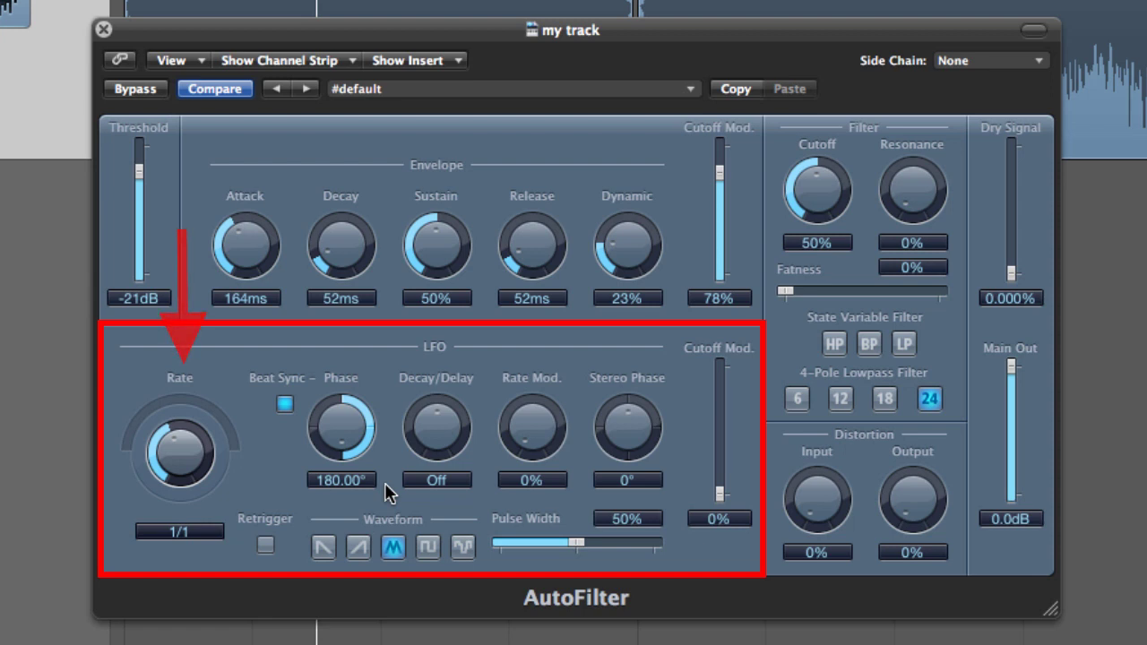
Step: Toggle LFO Beat Sync and try faster and slower synced rates, then unsync the rate
left_click(281, 407)
left_click(280, 407)
left_click(280, 407)
left_click(280, 407)
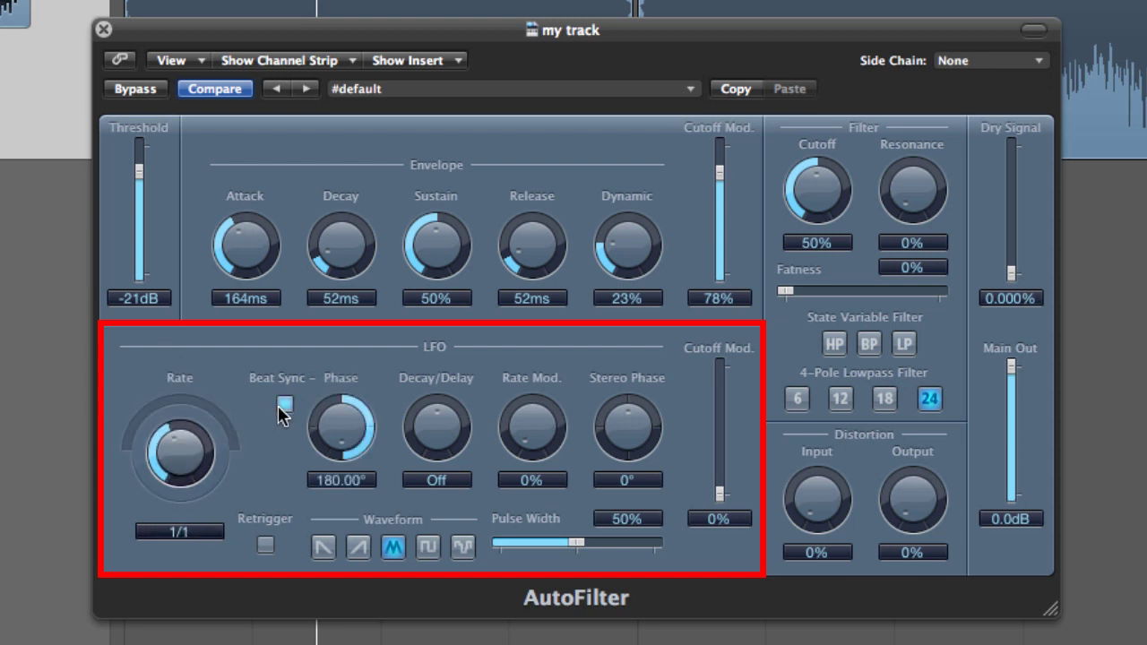
left_click_drag(172, 461, 173, 394)
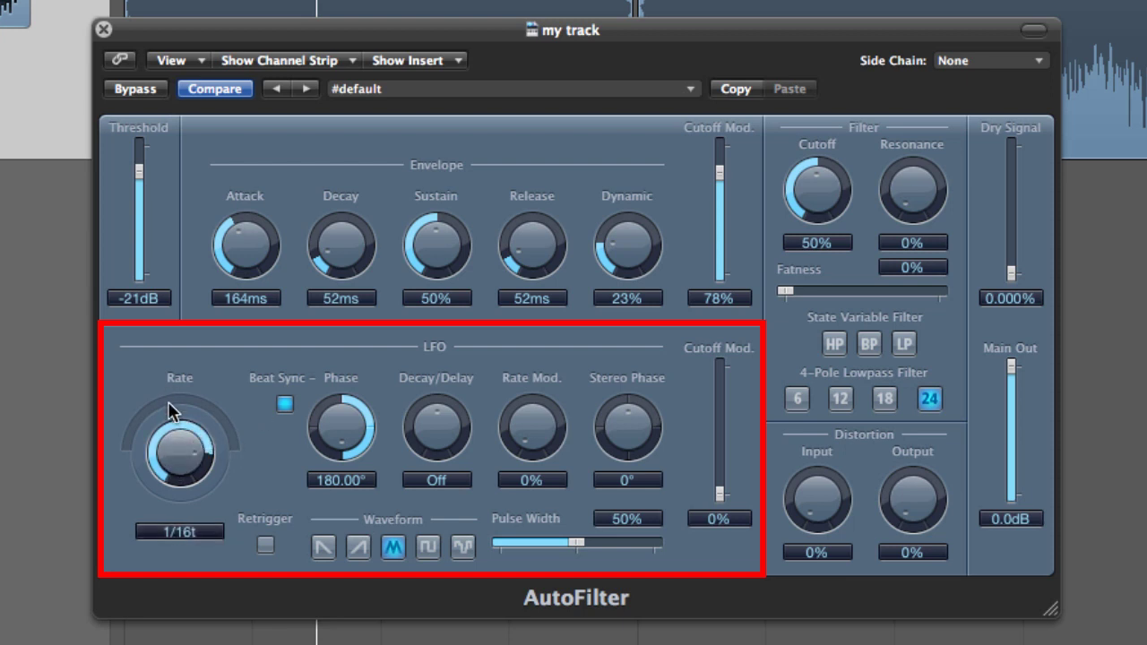
left_click_drag(187, 454, 225, 482)
left_click(285, 404)
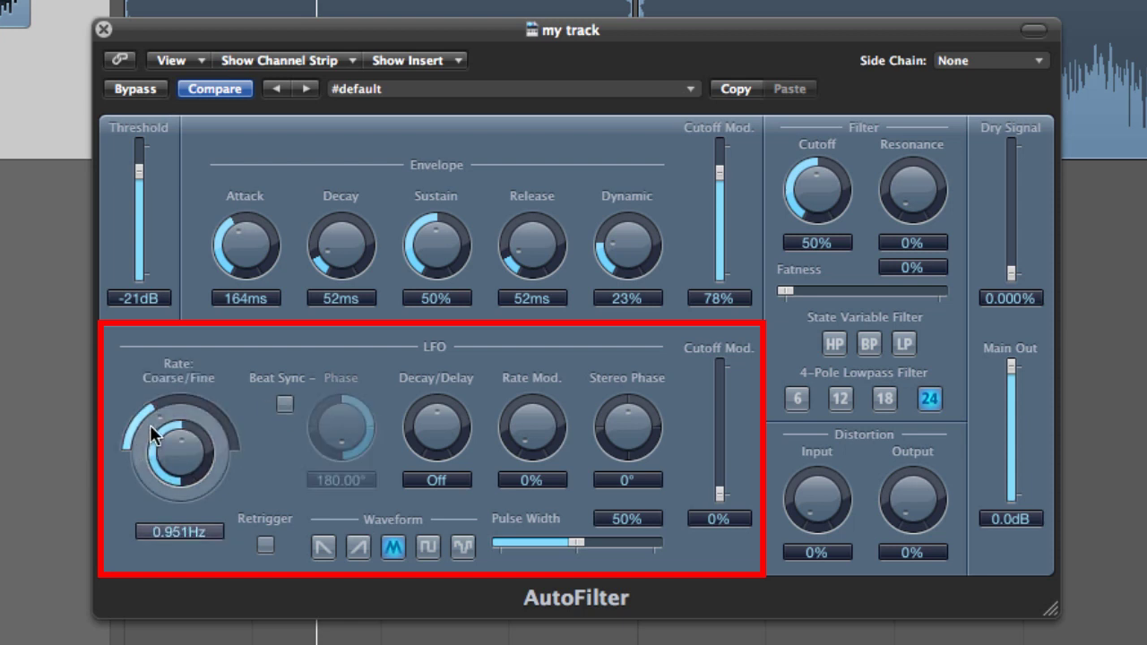
Step: Raise LFO Cutoff Mod to 59%, tune the free rate, then resync at 1/4t and adjust Phase
left_click_drag(717, 493, 717, 418)
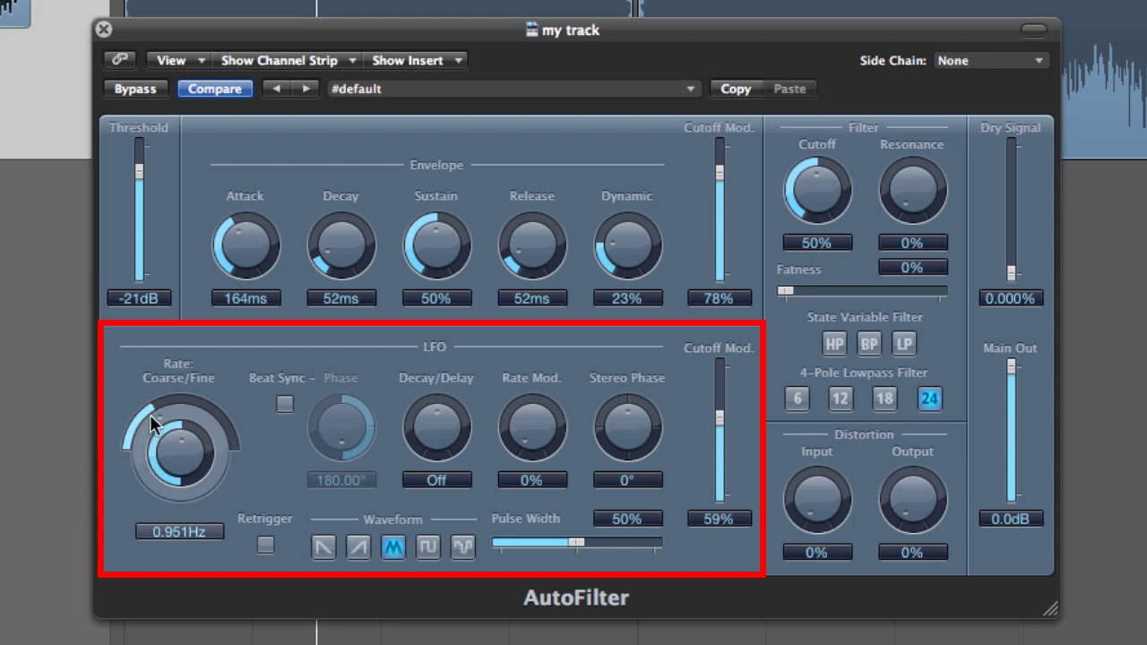
left_click_drag(150, 414, 213, 437)
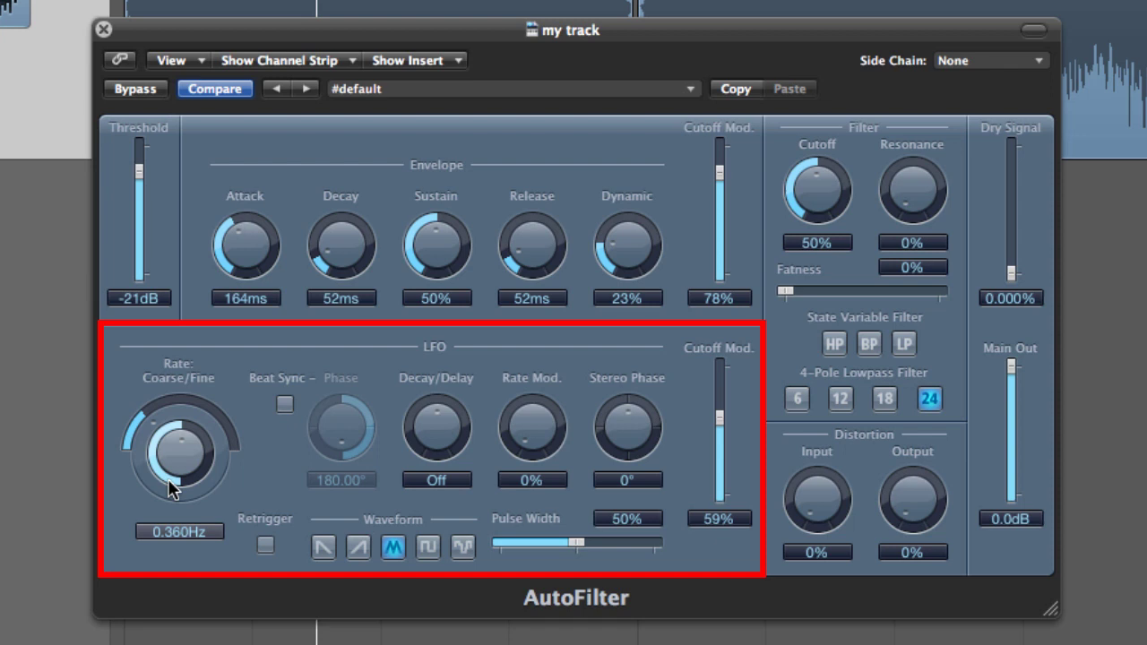
mouse_move(174, 482)
left_mouse_down()
mouse_move(177, 436)
mouse_move(177, 495)
mouse_move(170, 430)
mouse_move(189, 511)
mouse_move(177, 465)
left_mouse_up()
left_click_drag(144, 430, 161, 340)
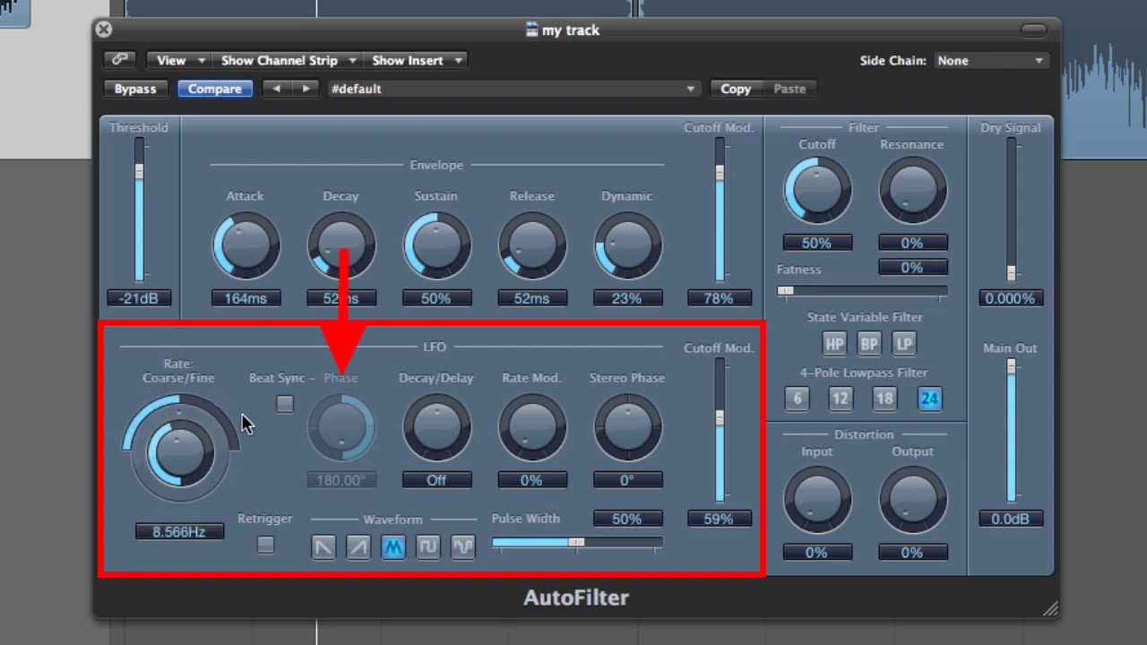
left_click(283, 404)
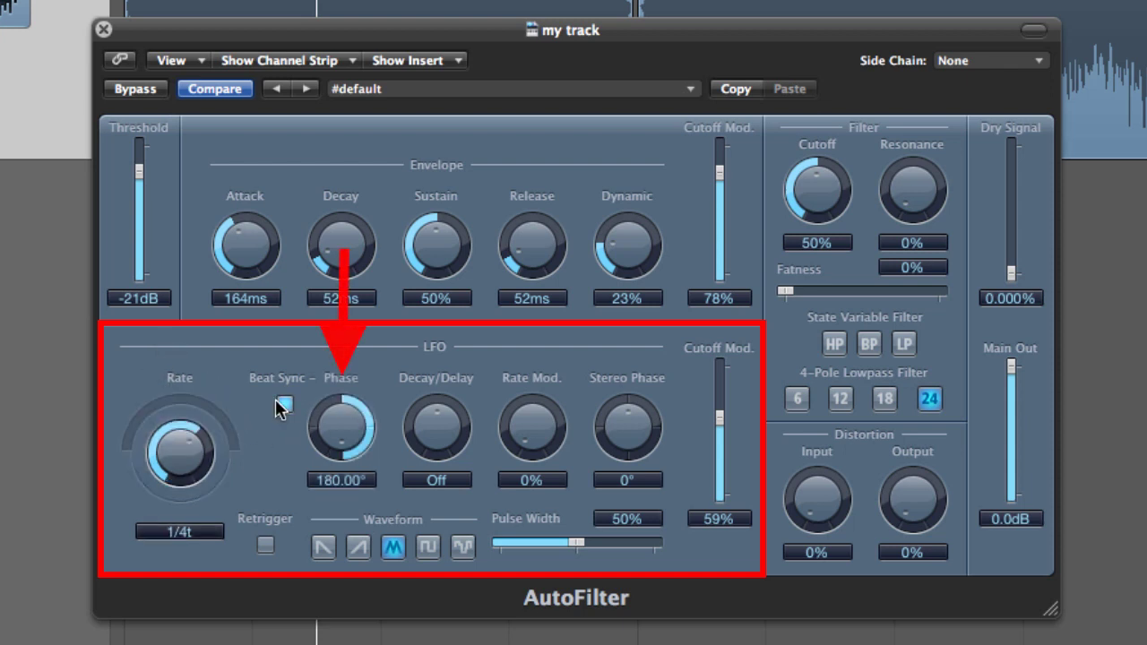
left_click_drag(351, 421, 314, 405)
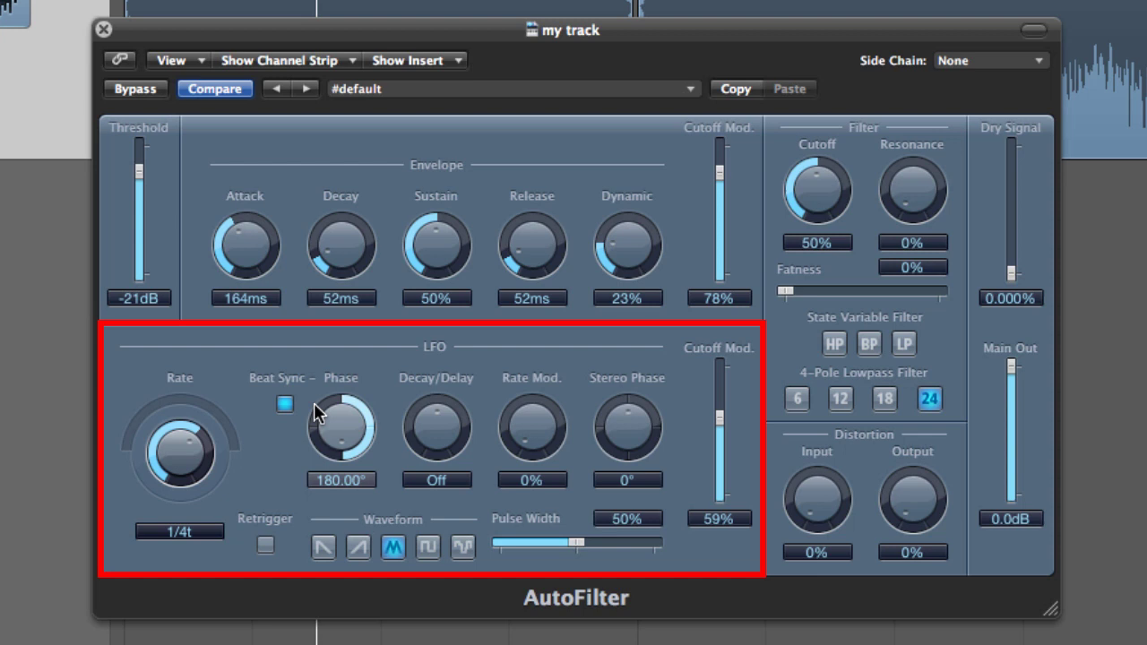
left_click(284, 404)
left_click(284, 404)
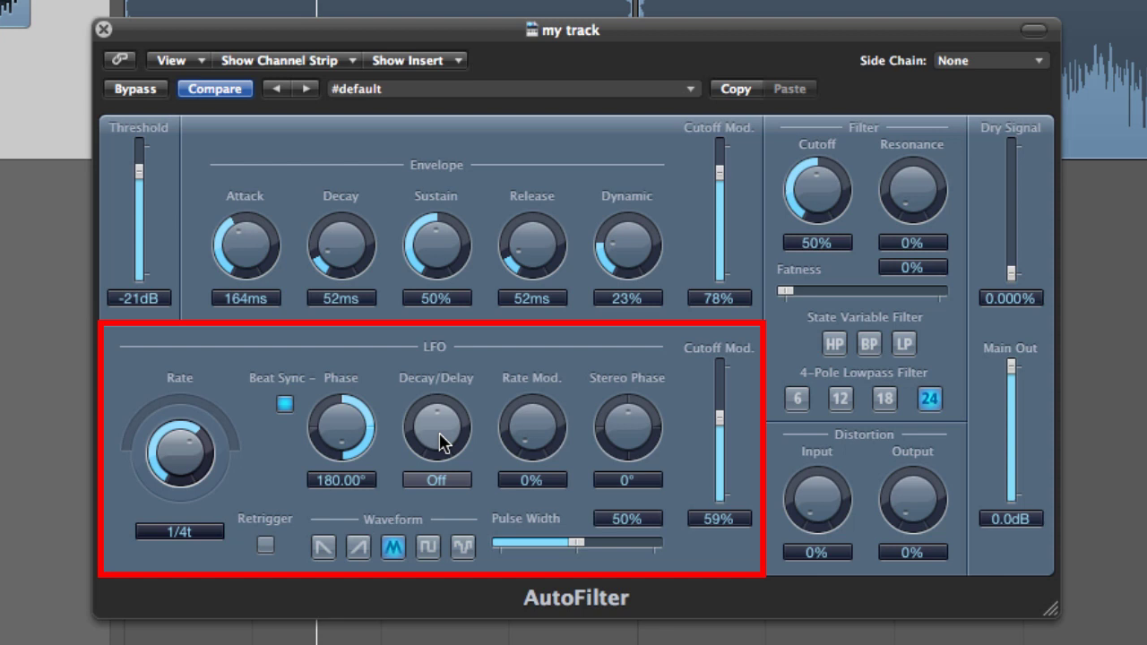
mouse_move(431, 425)
left_mouse_down()
mouse_move(427, 340)
mouse_move(437, 516)
mouse_move(425, 433)
left_mouse_up()
mouse_move(436, 441)
left_mouse_down()
mouse_move(413, 372)
mouse_move(420, 445)
mouse_move(442, 493)
mouse_move(419, 387)
mouse_move(434, 513)
mouse_move(418, 439)
left_mouse_up()
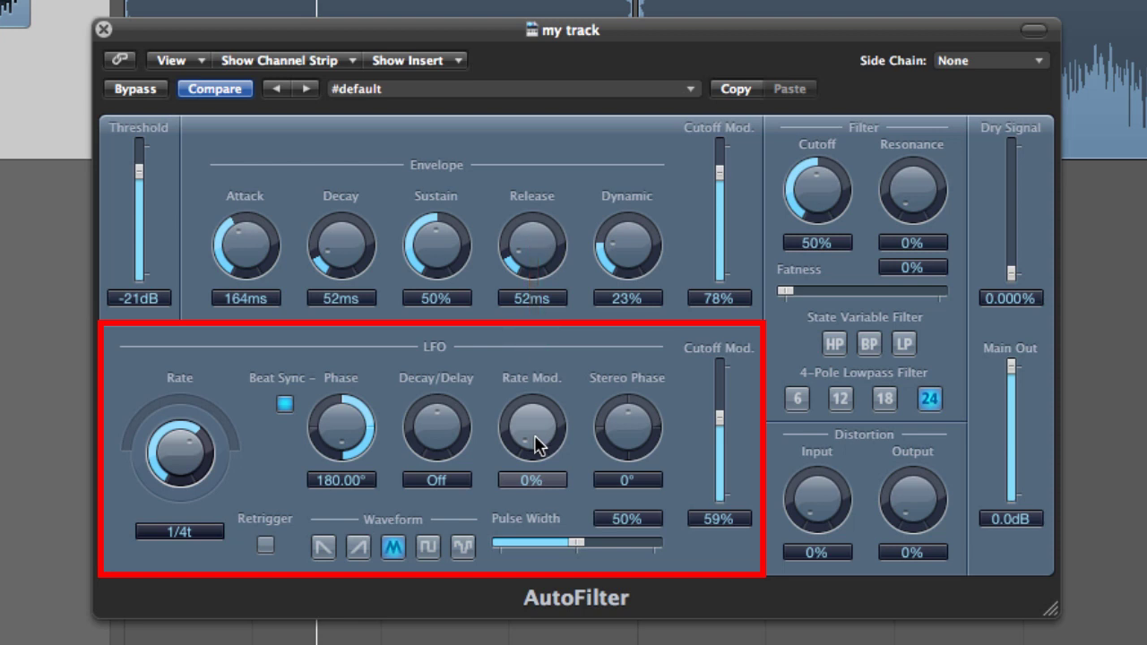
Step: Uncheck Beat Sync, raise LFO Rate Mod to 42%, and set the free Rate to 3.249Hz
mouse_move(536, 444)
left_mouse_down()
mouse_move(519, 404)
mouse_move(522, 433)
mouse_move(505, 401)
mouse_move(526, 415)
mouse_move(537, 458)
left_mouse_up()
left_click_drag(542, 458, 511, 367)
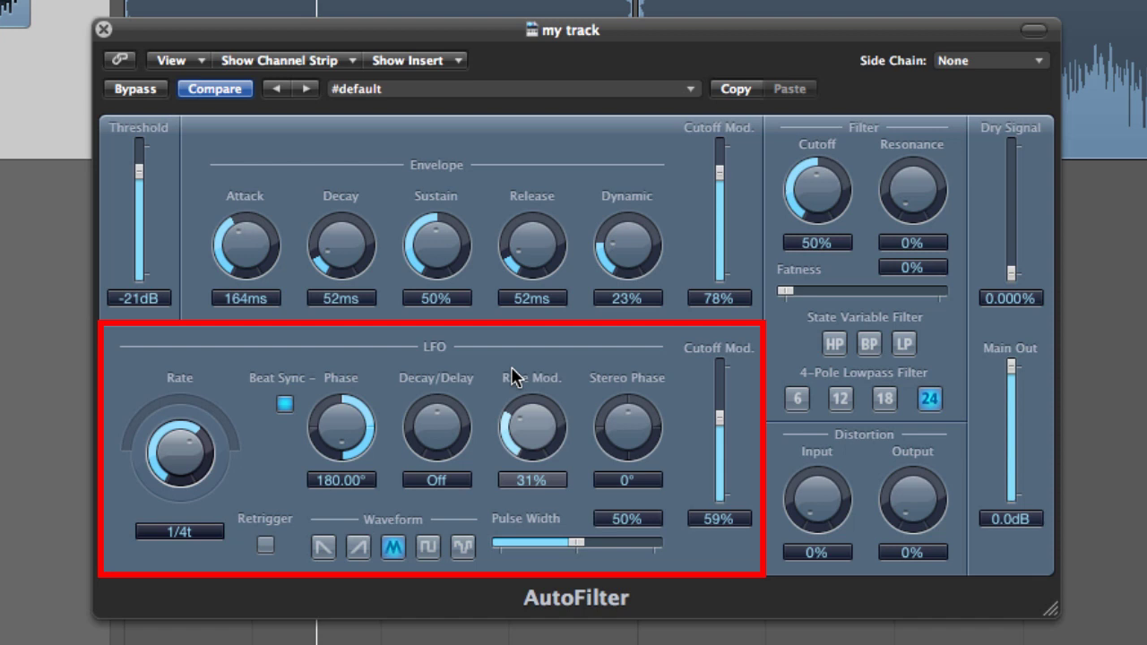
left_click(284, 404)
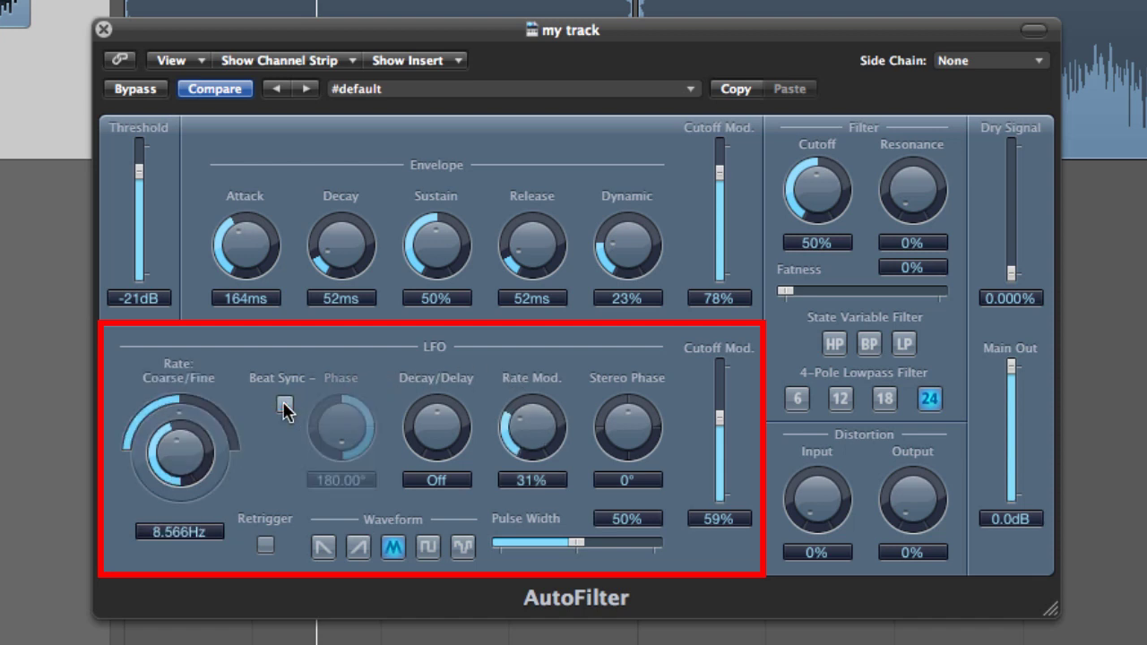
left_click_drag(514, 423, 512, 404)
left_click_drag(170, 414, 155, 427)
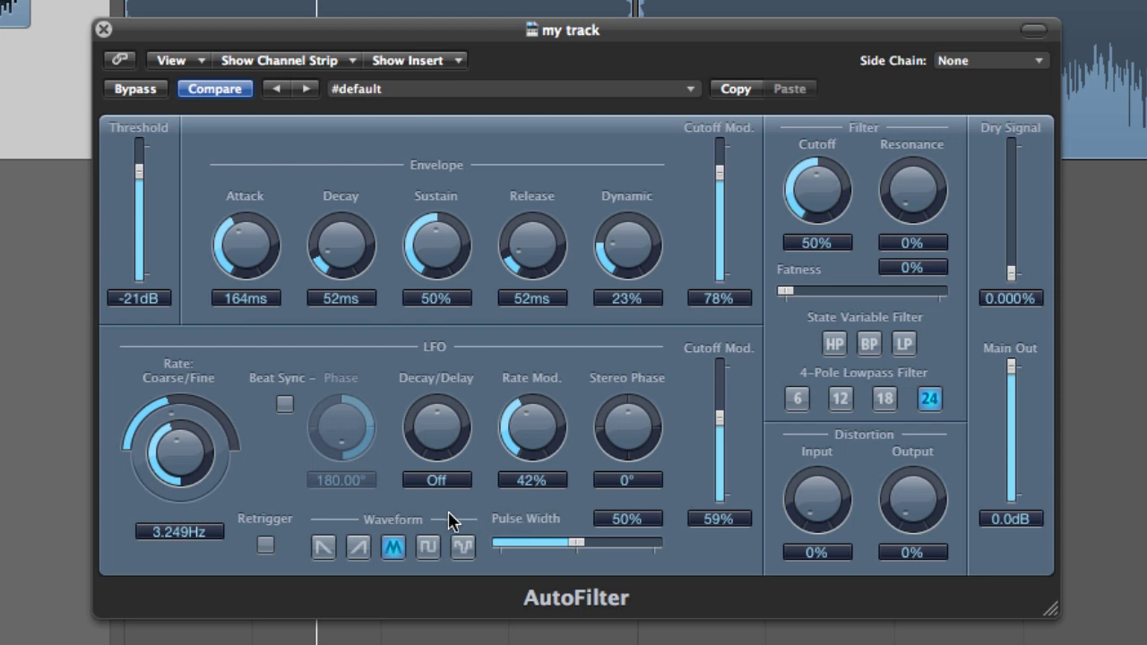
Step: Switch the LFO to square, raise LFO Cutoff Mod to 64%, and compare against the bypassed sound
left_click(429, 548)
left_click_drag(718, 418, 719, 406)
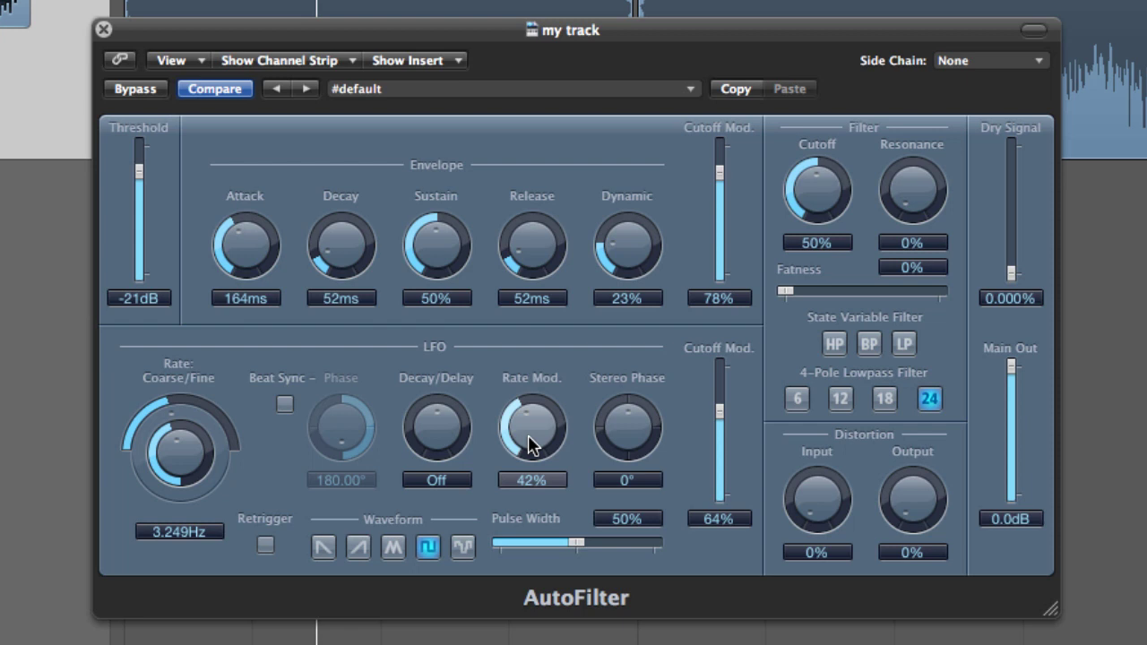
left_click(150, 95)
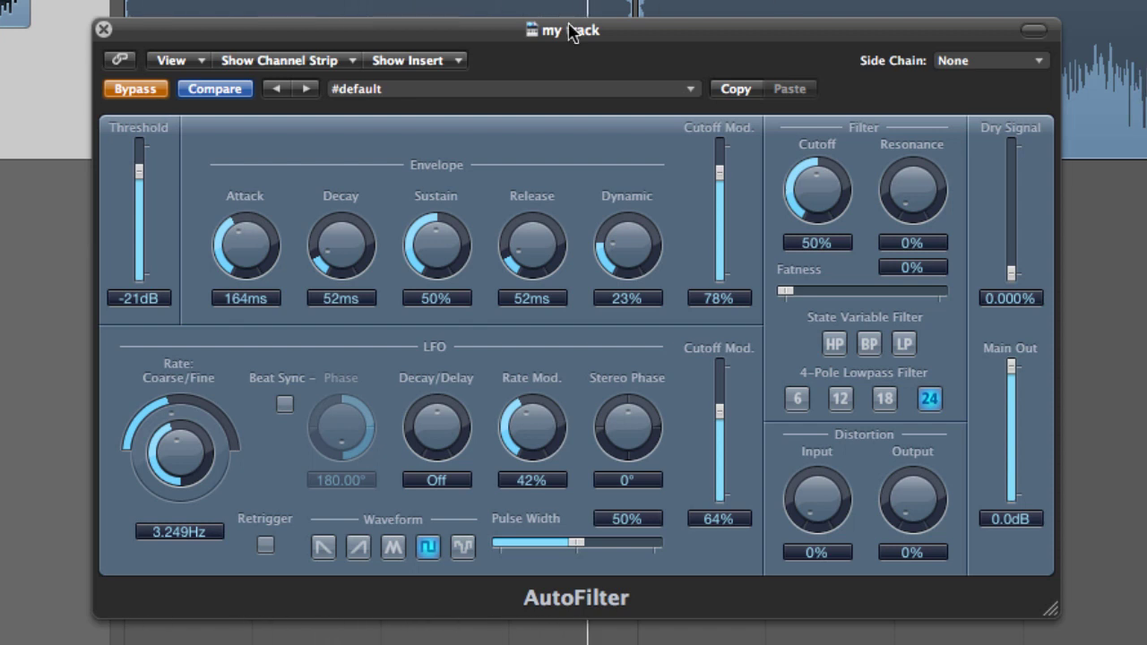
left_click(151, 94)
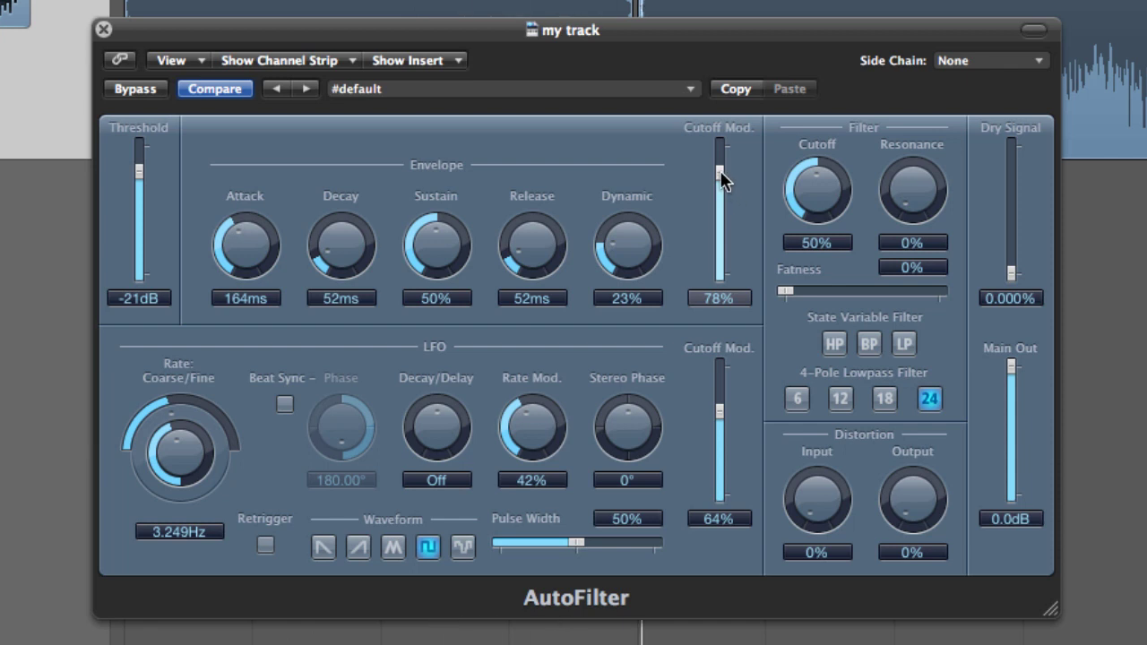
Step: Lower envelope Cutoff Mod to 22%, remove Rate Mod, lower the rate, and try triangle with slight Rate Mod
left_click_drag(723, 178, 720, 245)
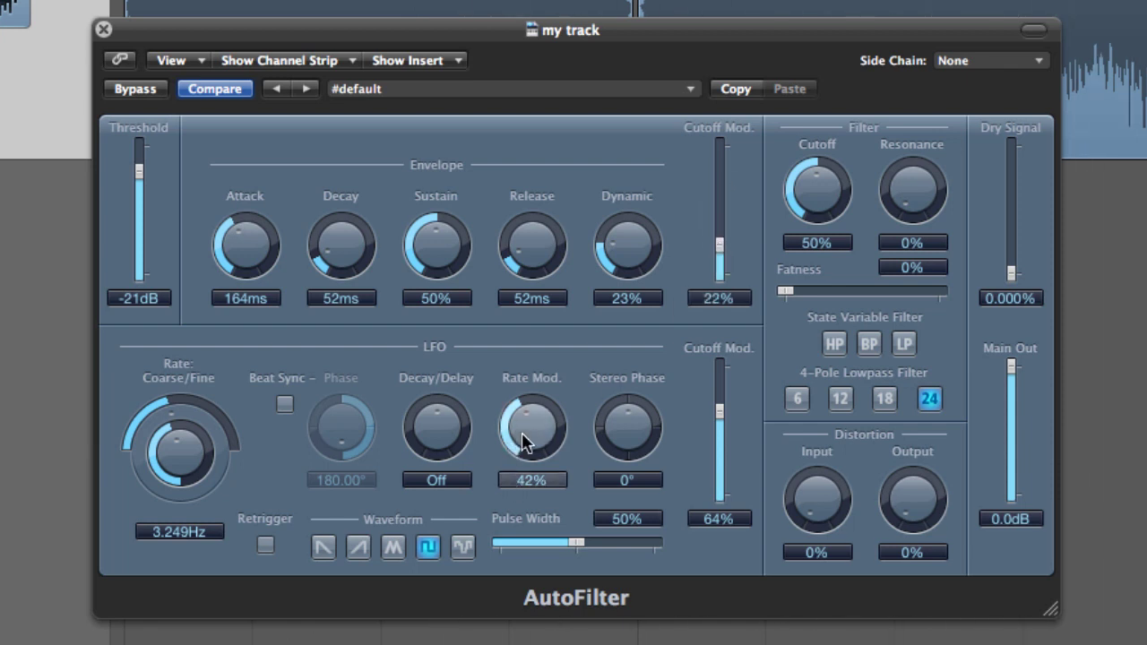
left_click_drag(524, 443, 533, 523)
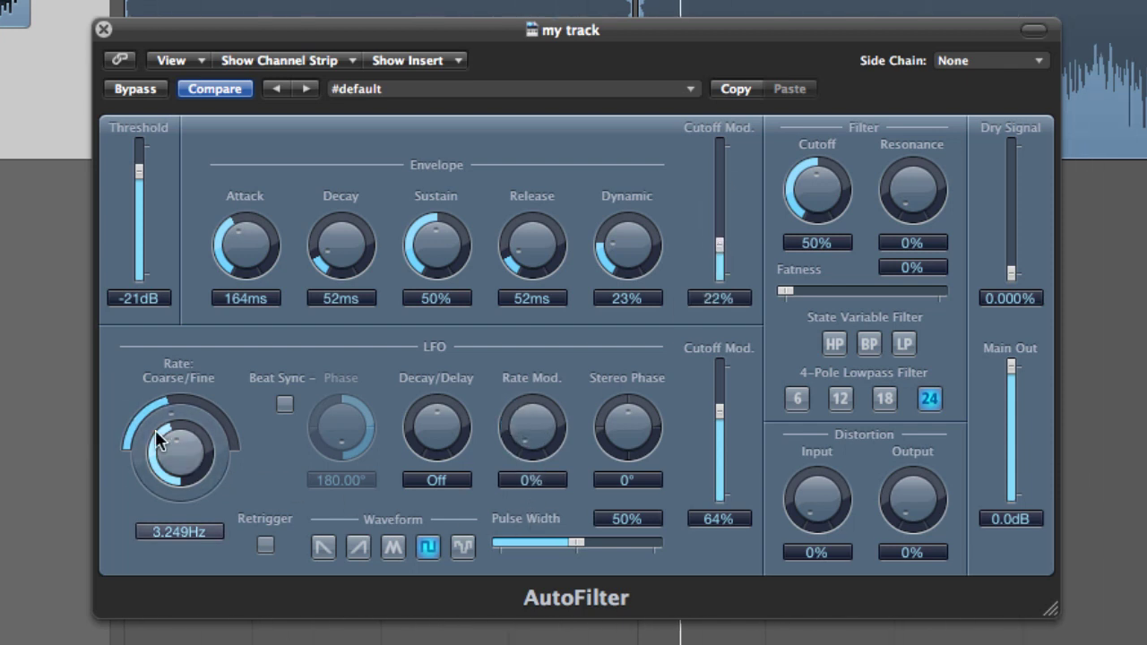
mouse_move(155, 417)
left_mouse_down()
mouse_move(139, 475)
mouse_move(146, 403)
mouse_move(146, 435)
mouse_move(159, 402)
left_mouse_up()
left_click(392, 546)
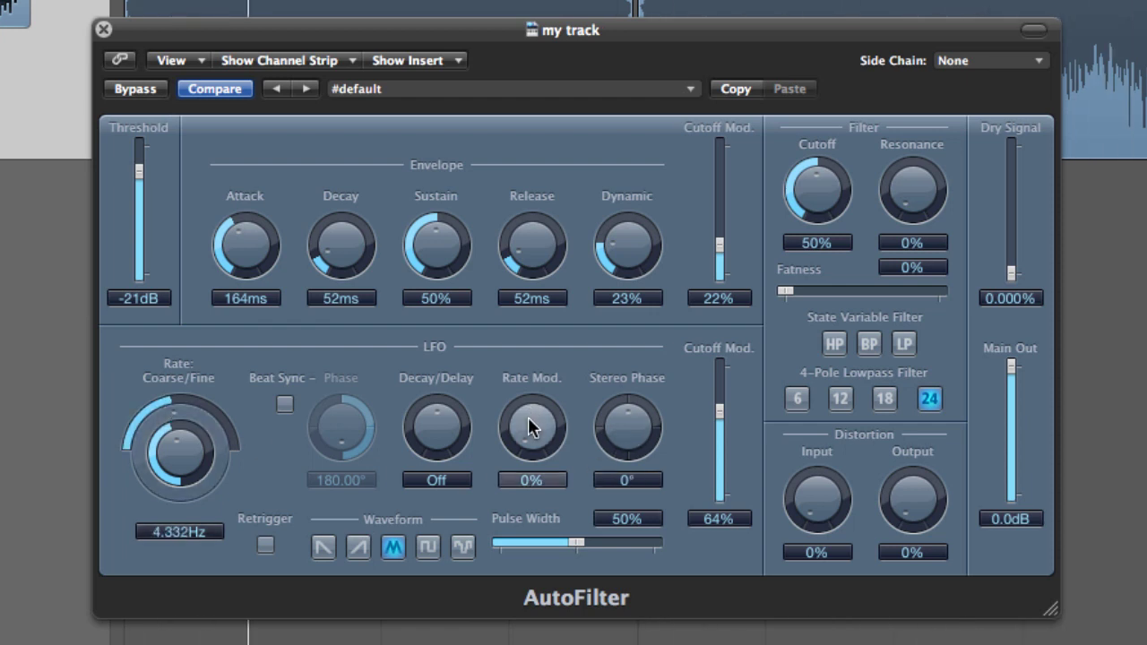
left_click_drag(528, 417, 512, 371)
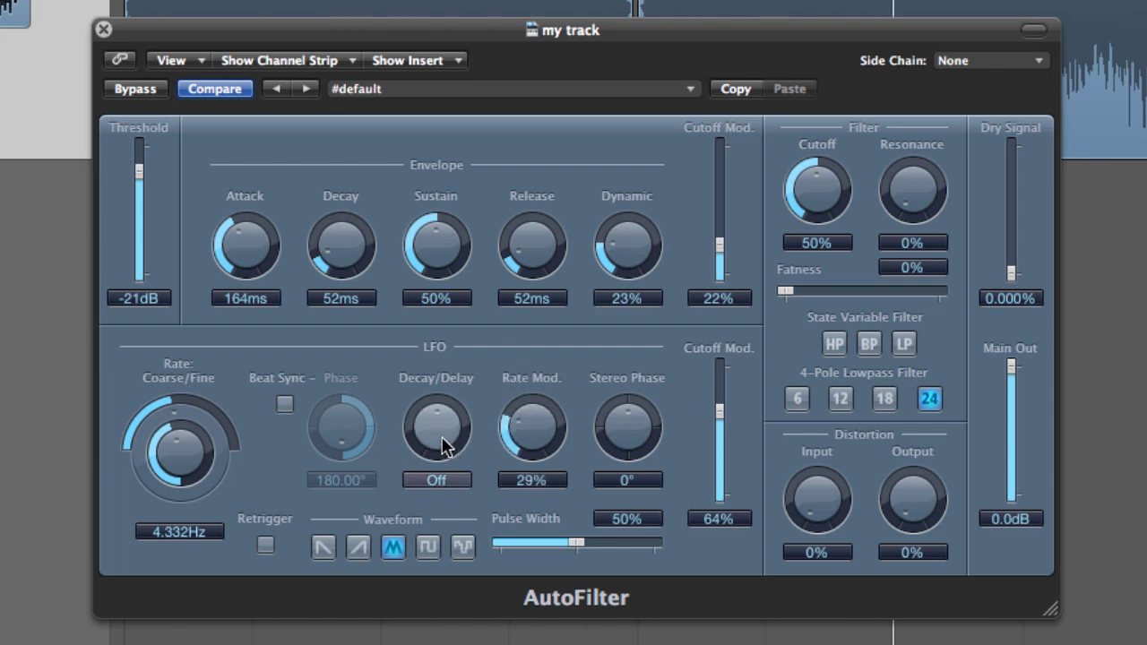
Step: Sweep the LFO Decay/Delay knob through decay and delay values, ending at 110ms delay
left_click_drag(426, 415, 428, 405)
left_click_drag(423, 392, 433, 423)
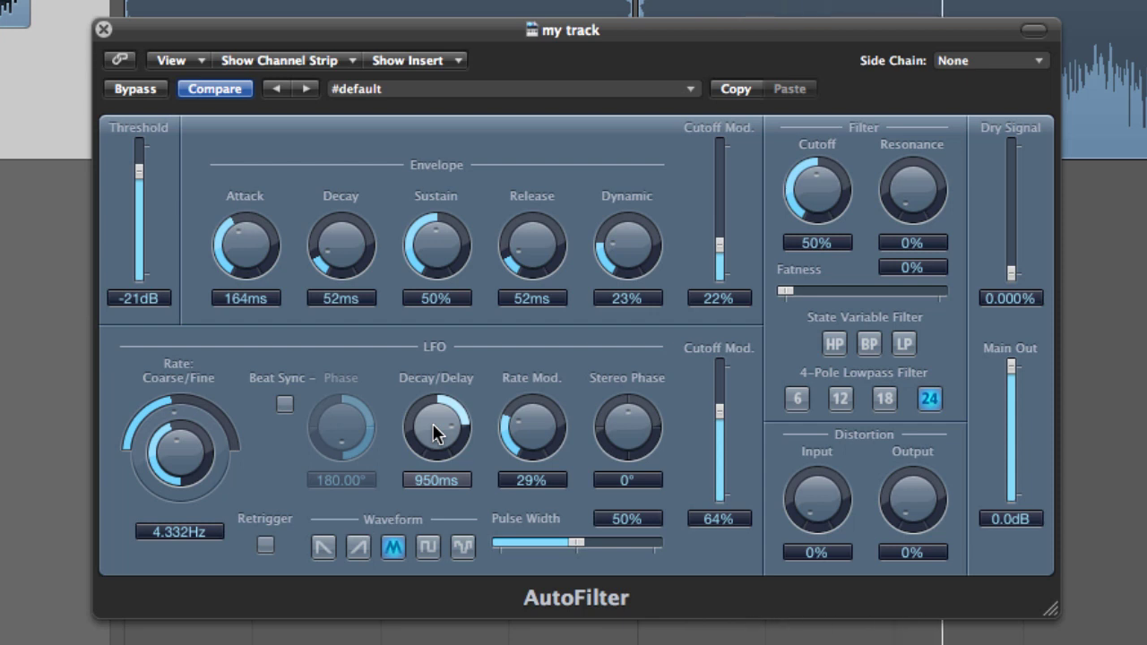
left_click_drag(434, 433, 434, 416)
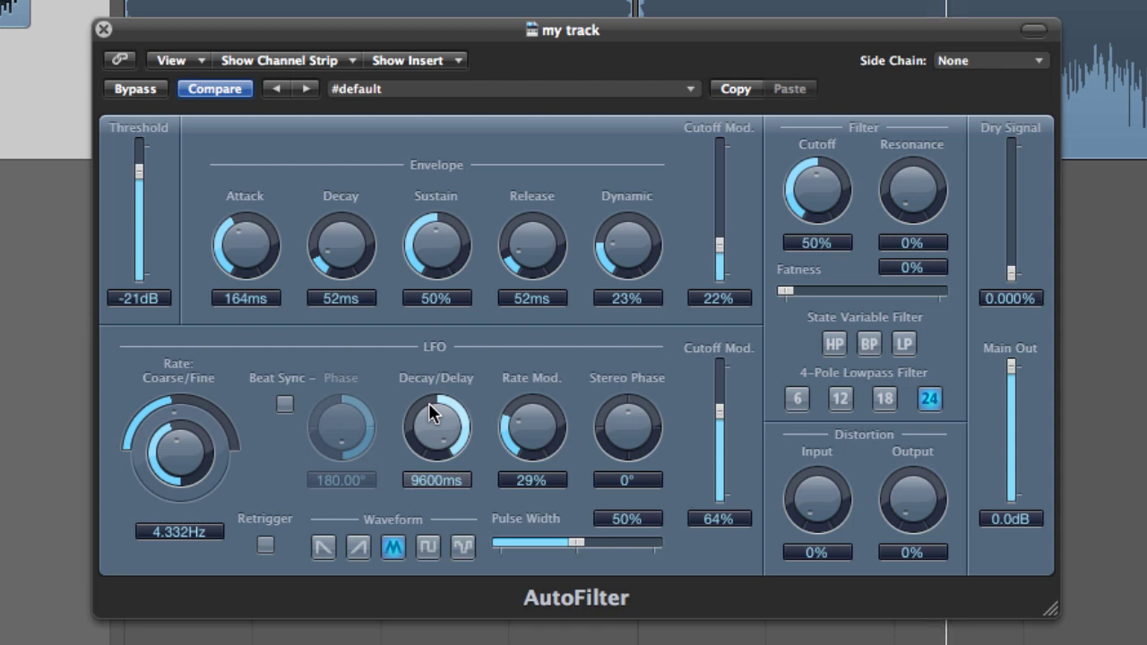
left_click_drag(428, 402, 434, 528)
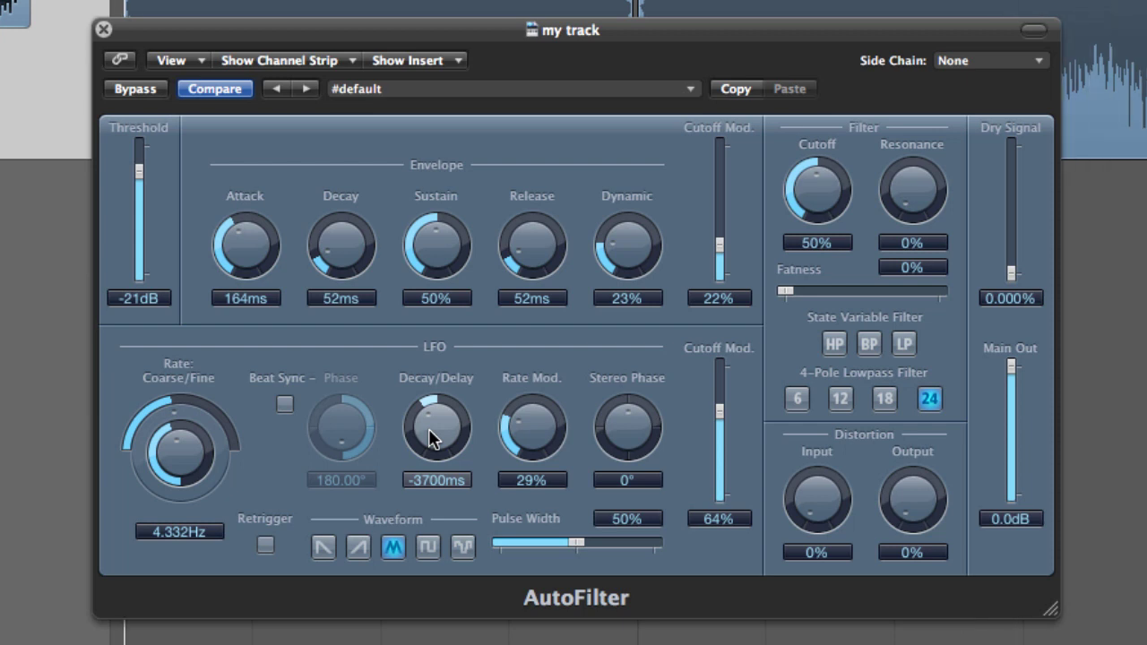
left_click_drag(429, 428, 424, 444)
left_click_drag(437, 416, 434, 426)
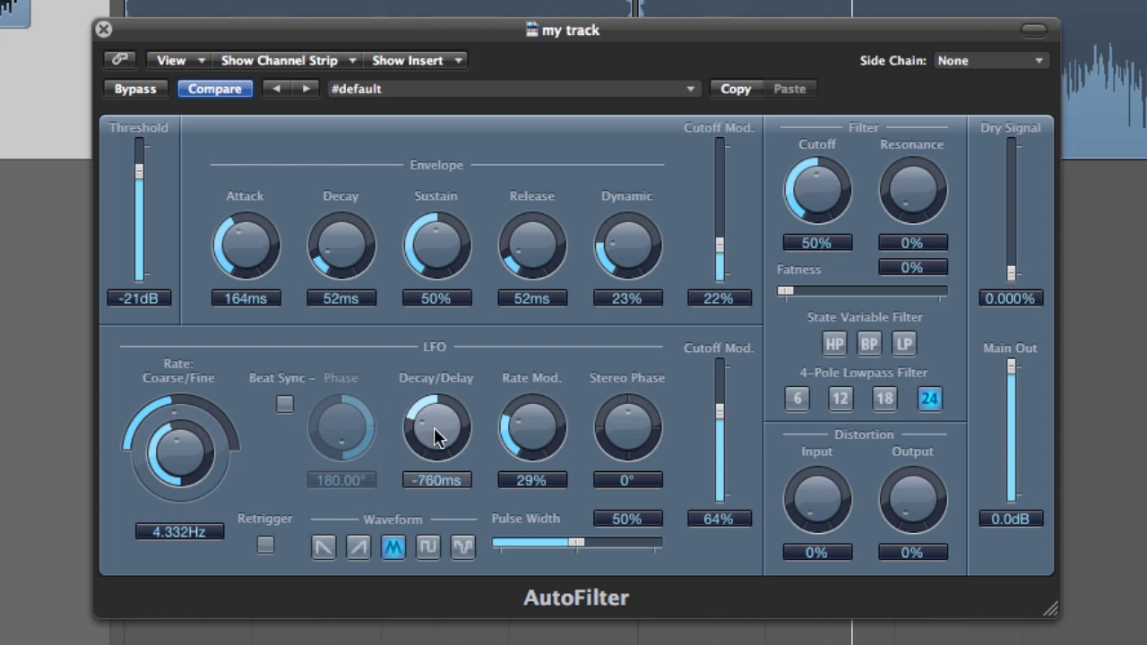
left_click_drag(434, 427, 435, 446)
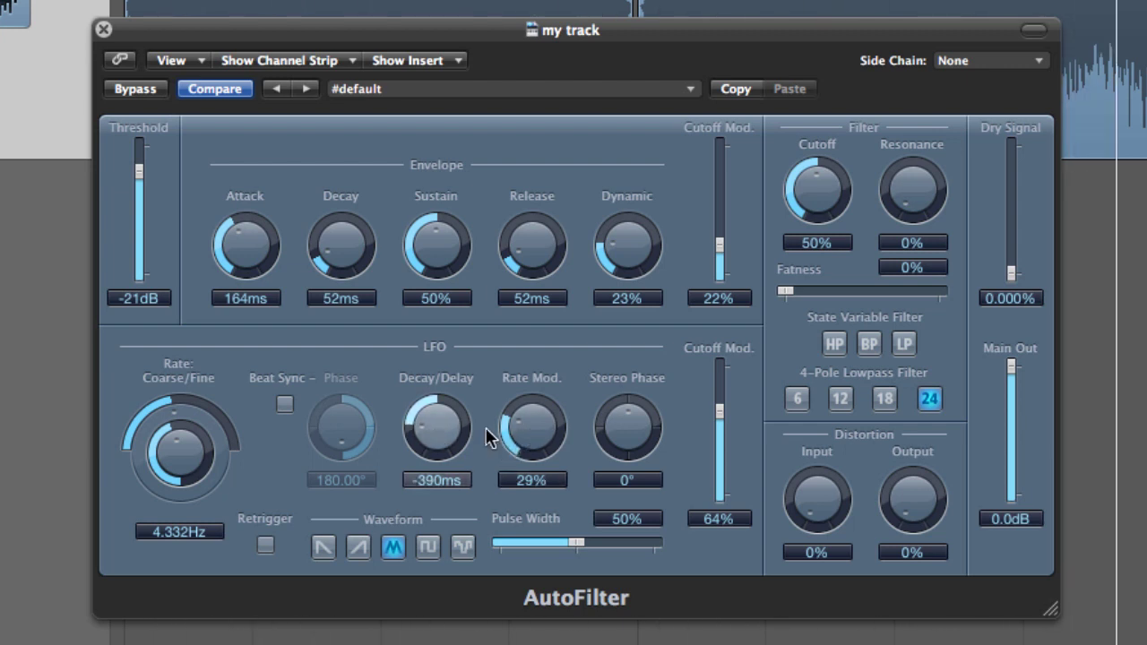
left_click_drag(439, 434, 443, 351)
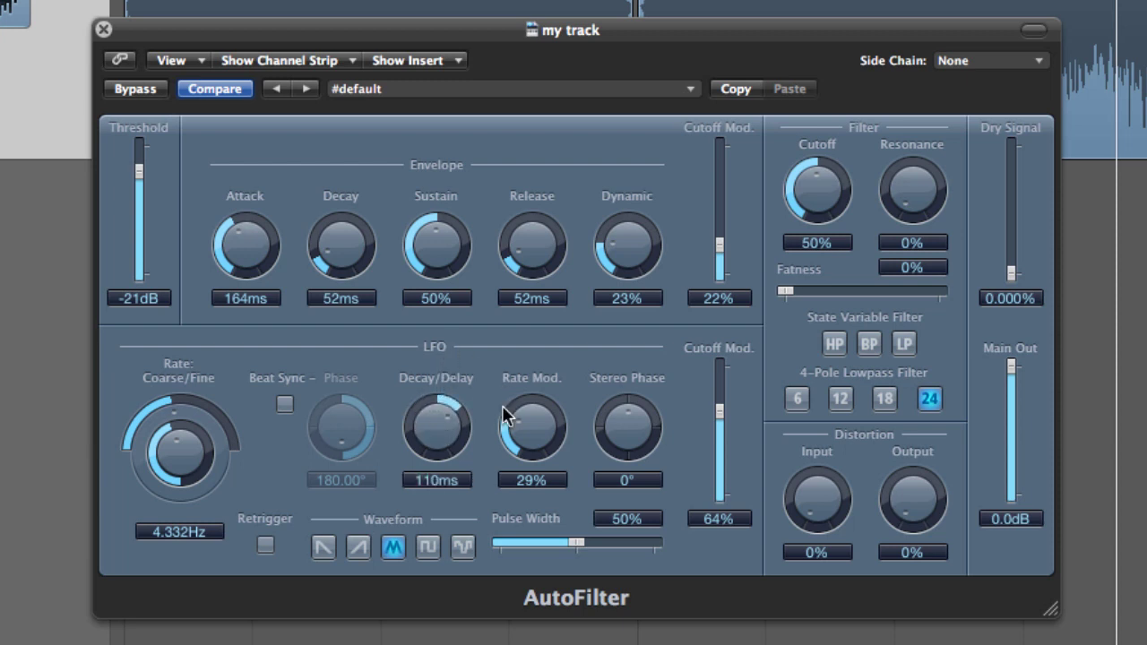
Step: Select the square waveform, switch Decay/Delay Off, and reset Rate Mod to 0%
left_click_drag(529, 436, 529, 467)
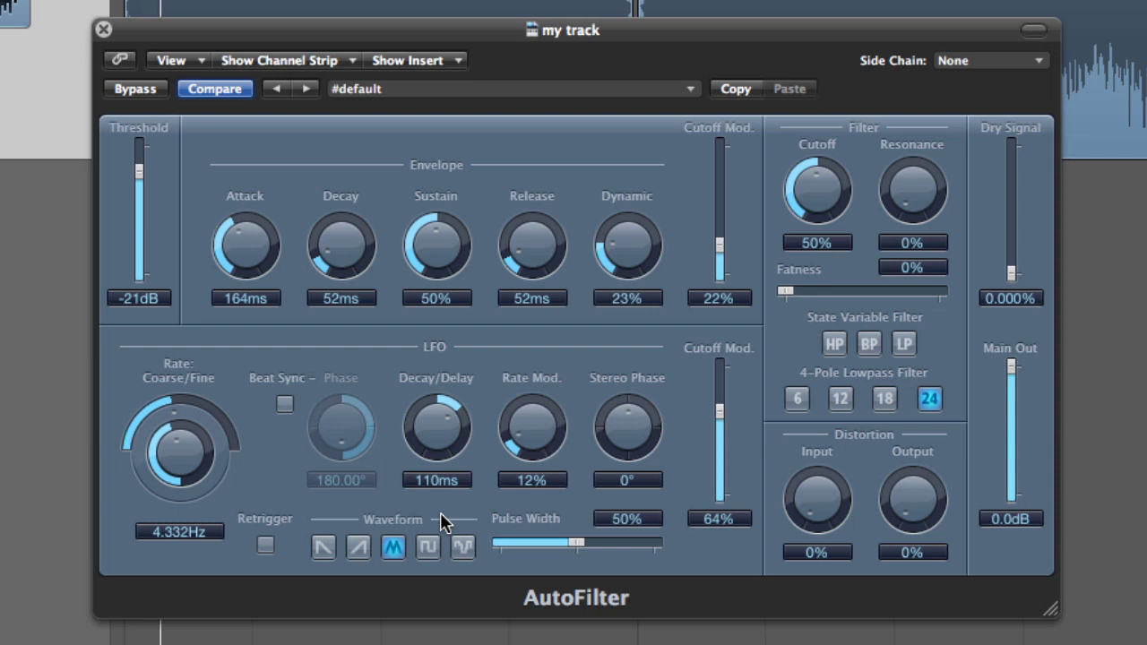
left_click(427, 547)
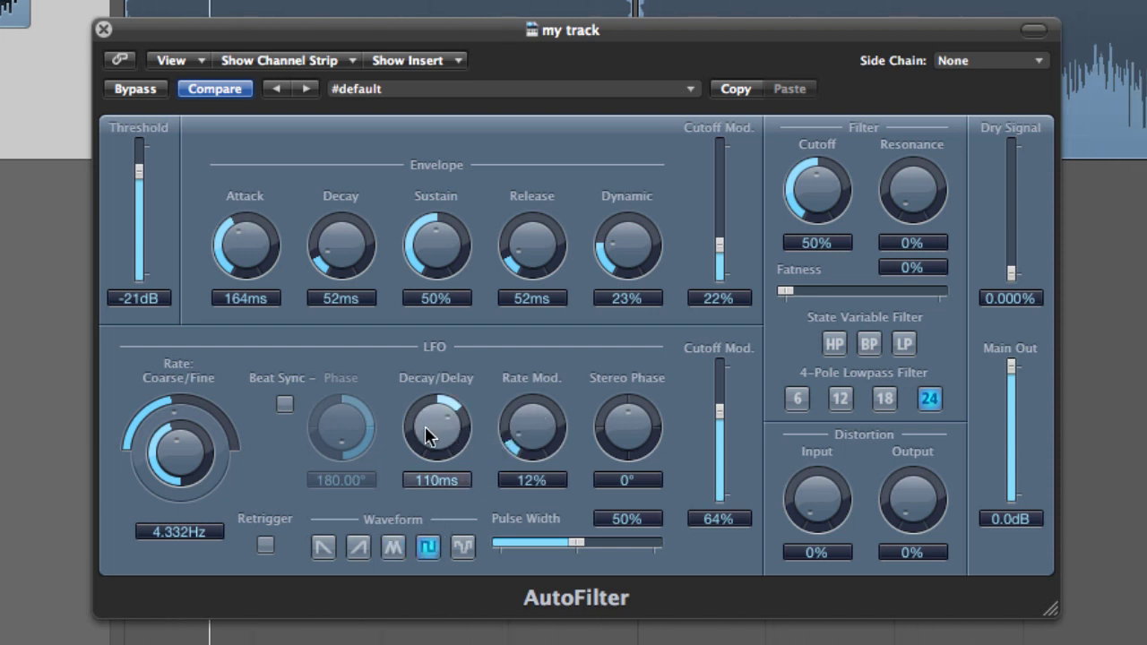
left_click_drag(425, 426, 408, 384)
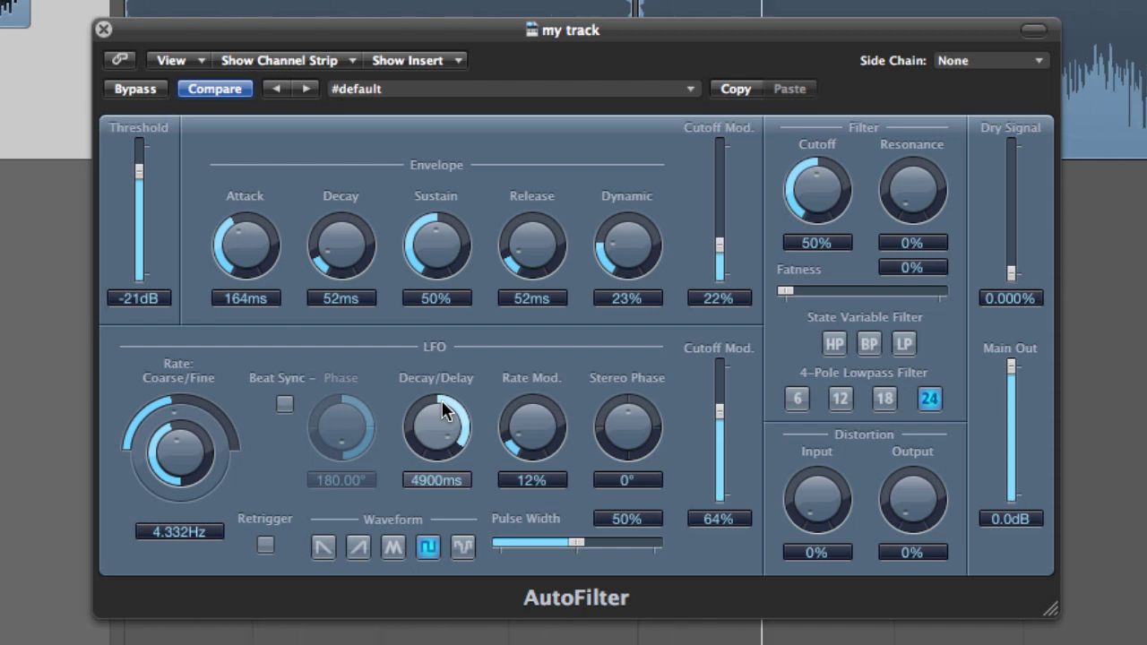
left_click(431, 429, "alt")
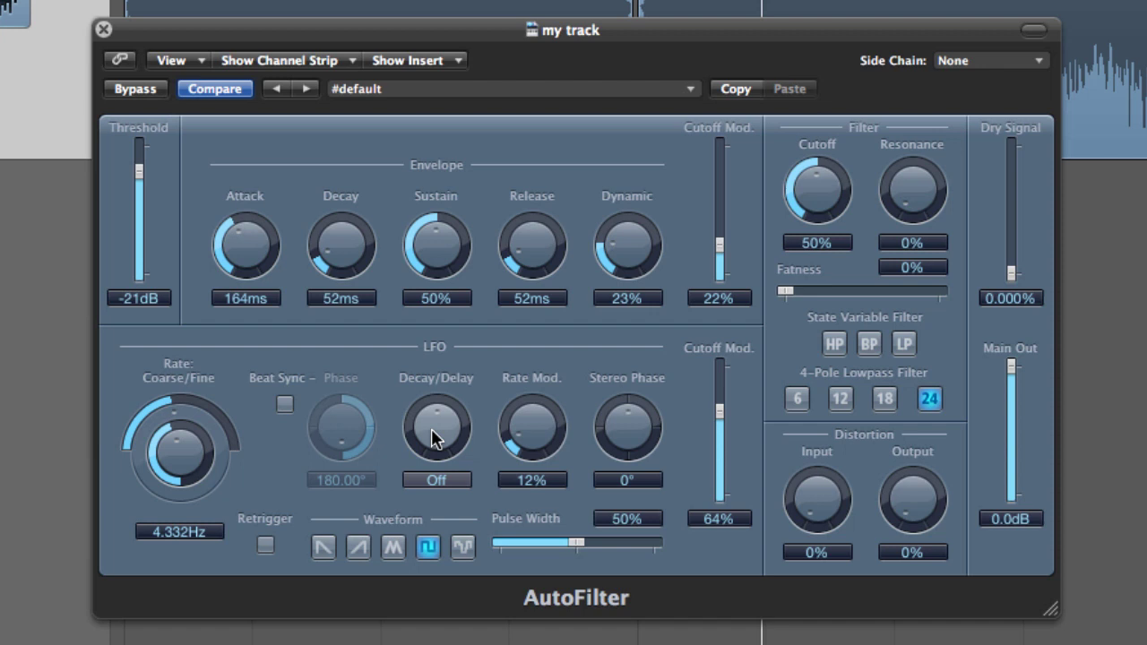
left_click(517, 423, "alt")
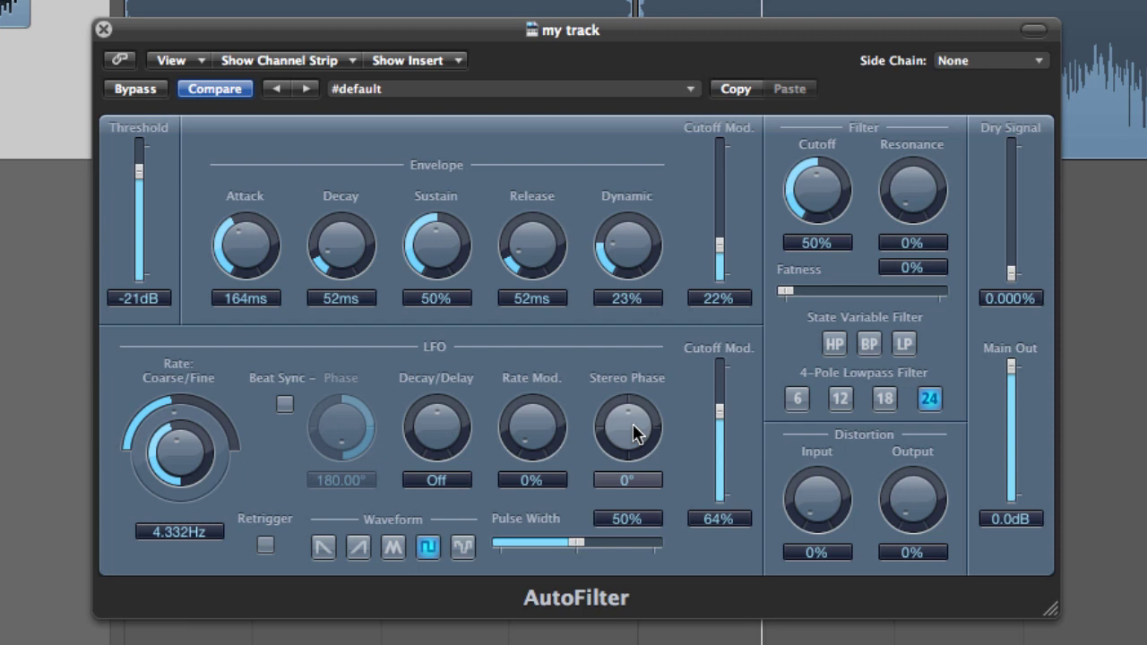
Step: Turn the LFO Stereo Phase knob up from 0° to +170°
left_click_drag(634, 432, 628, 337)
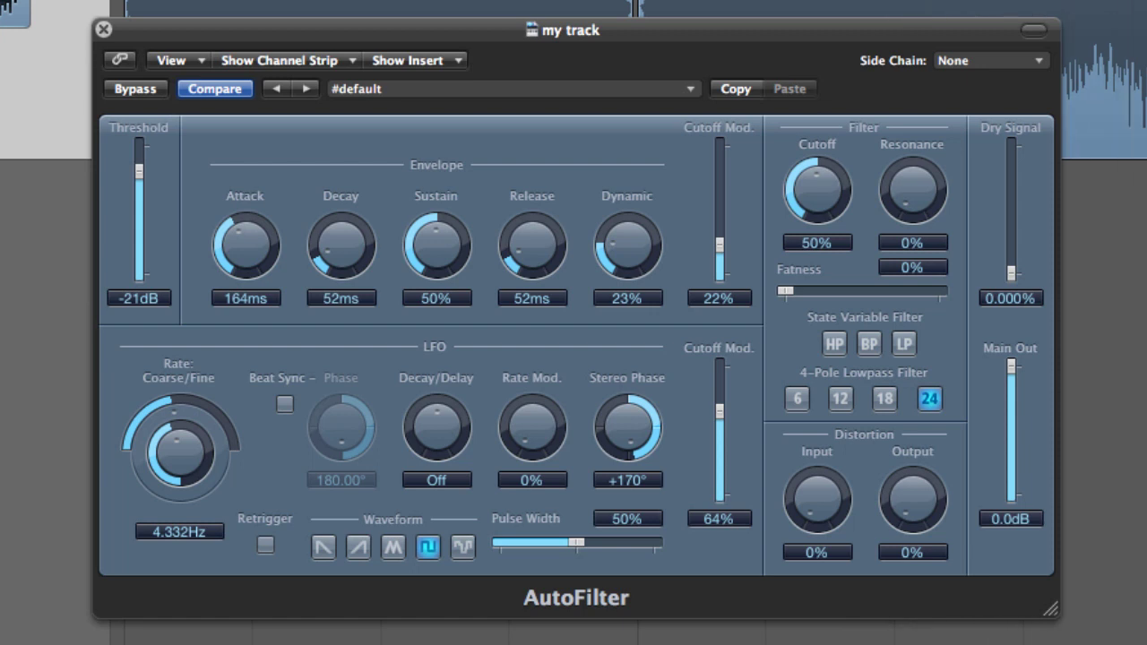
Step: Reset Stereo Phase to 0°, try sawtooth, then square with Pulse Width back at 50%
left_click(628, 438, "alt")
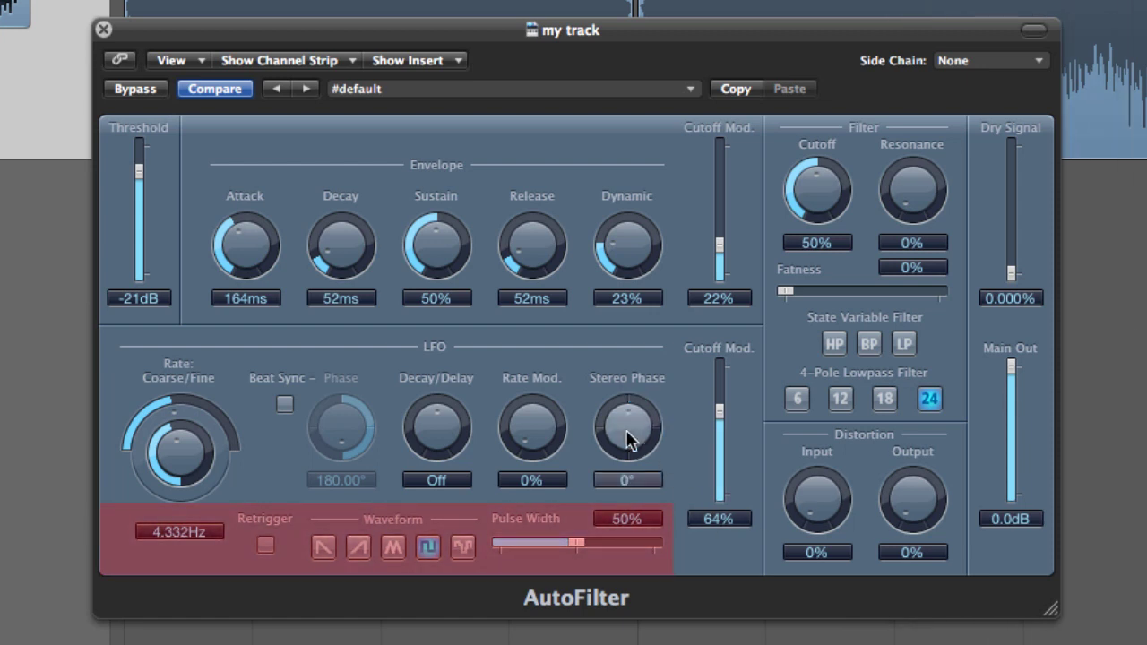
left_click(330, 549)
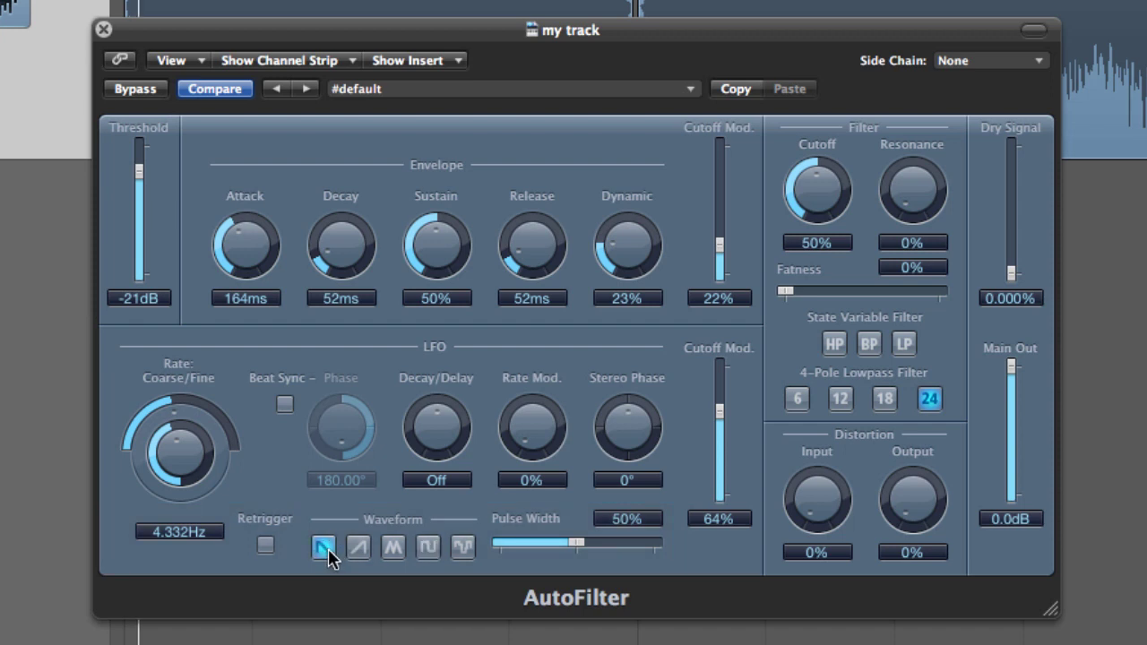
left_click(427, 547)
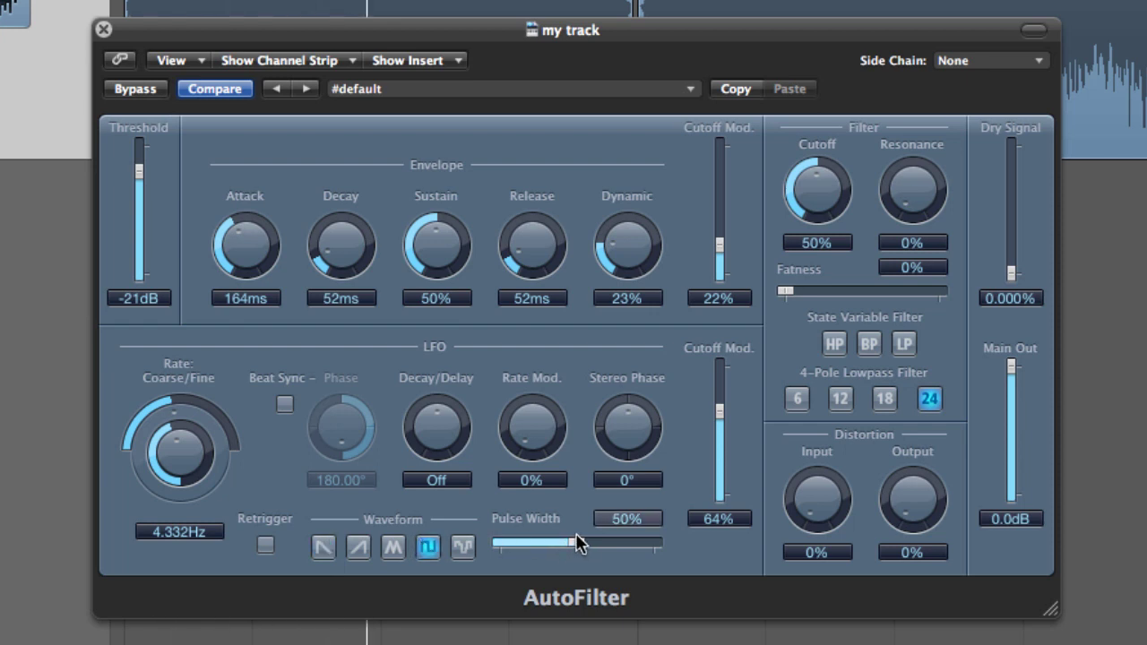
left_click_drag(578, 542, 556, 549)
left_click_drag(557, 549, 576, 544)
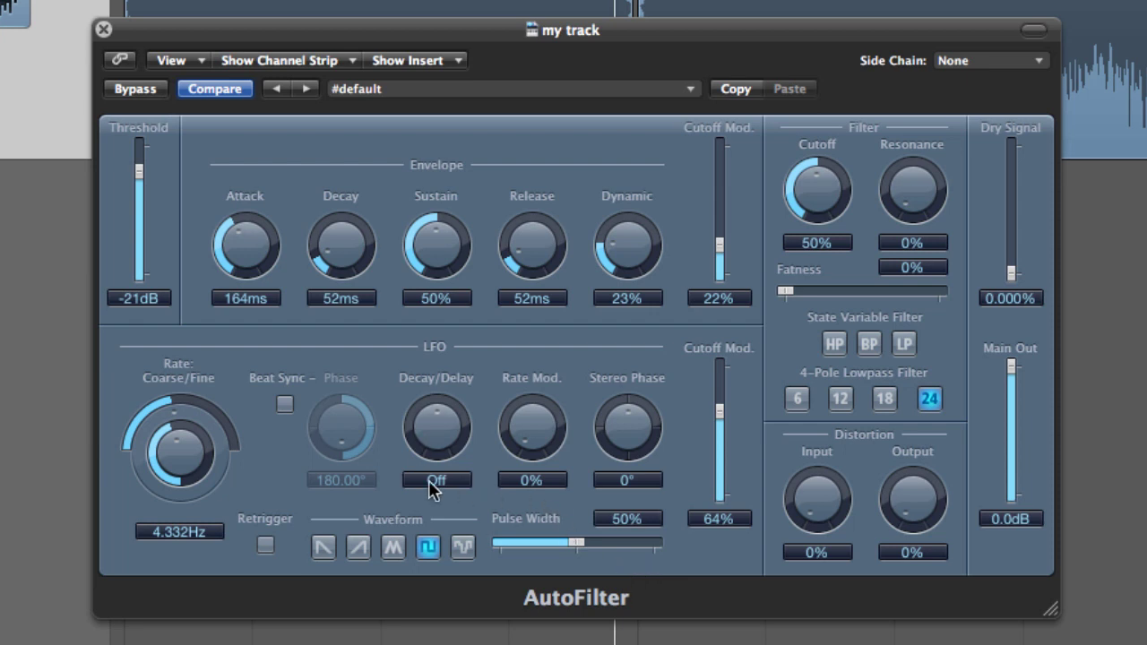
Step: Toggle LFO Retrigger off and back on, and lower the LFO Cutoff Mod to 4%
left_click(265, 545)
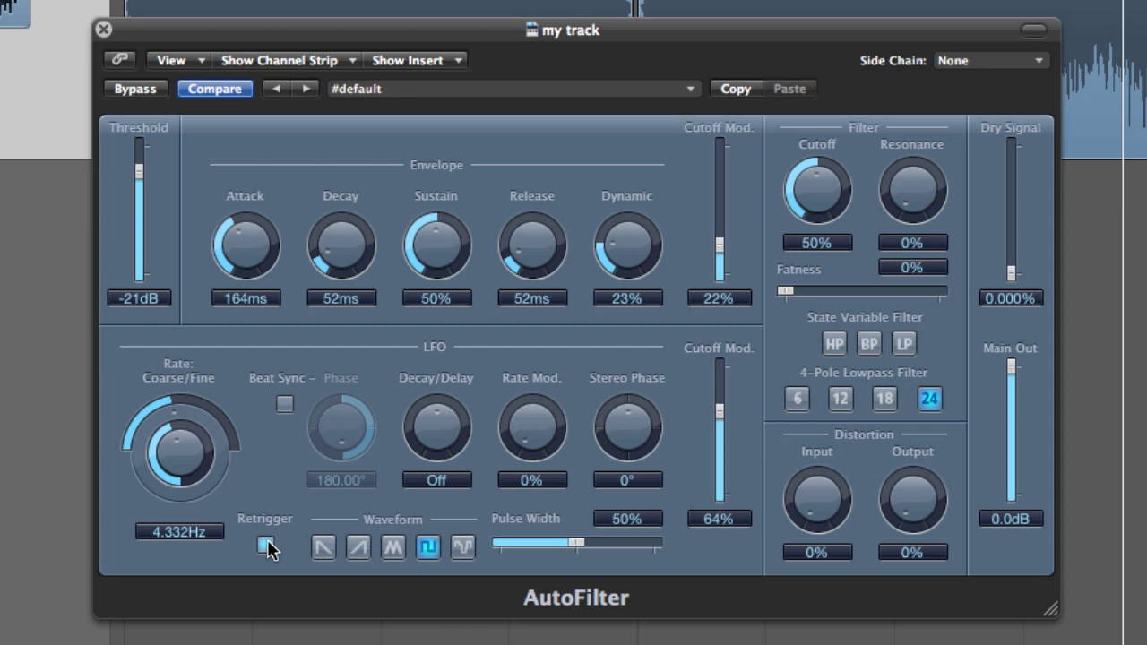
left_click(265, 545)
mouse_move(722, 420)
left_mouse_down()
mouse_move(722, 378)
mouse_move(722, 495)
mouse_move(715, 366)
mouse_move(718, 500)
left_mouse_up()
Step: Set filter Cutoff to 24% and Resonance to 36%, and try the Fatness slider
left_click(820, 185)
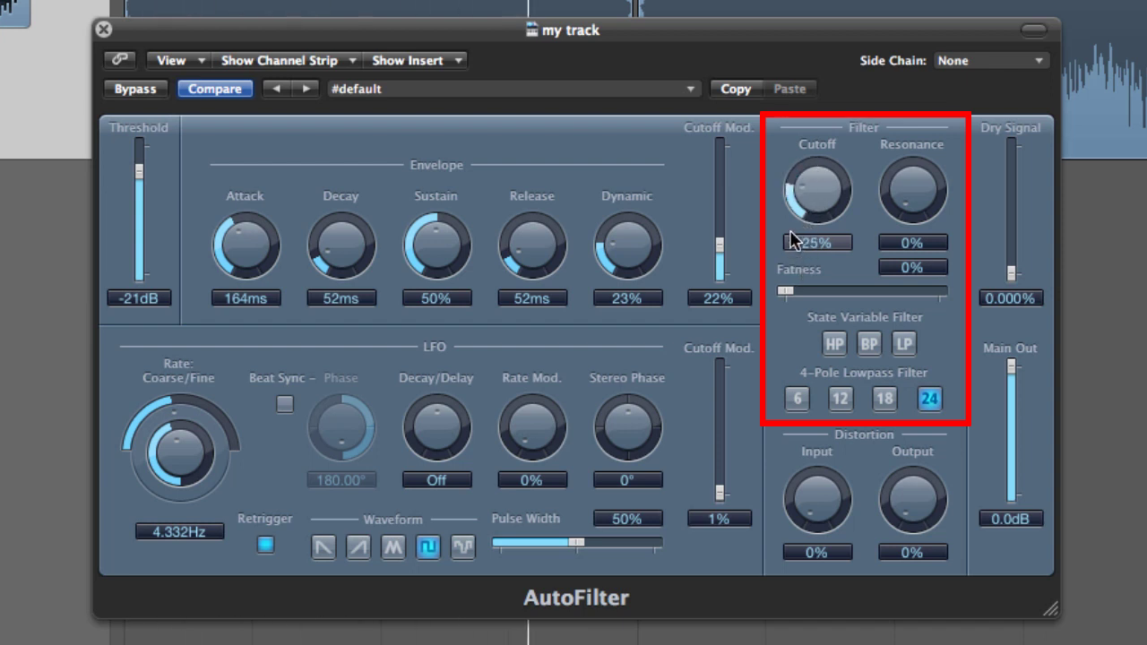
left_click_drag(795, 240, 735, 248)
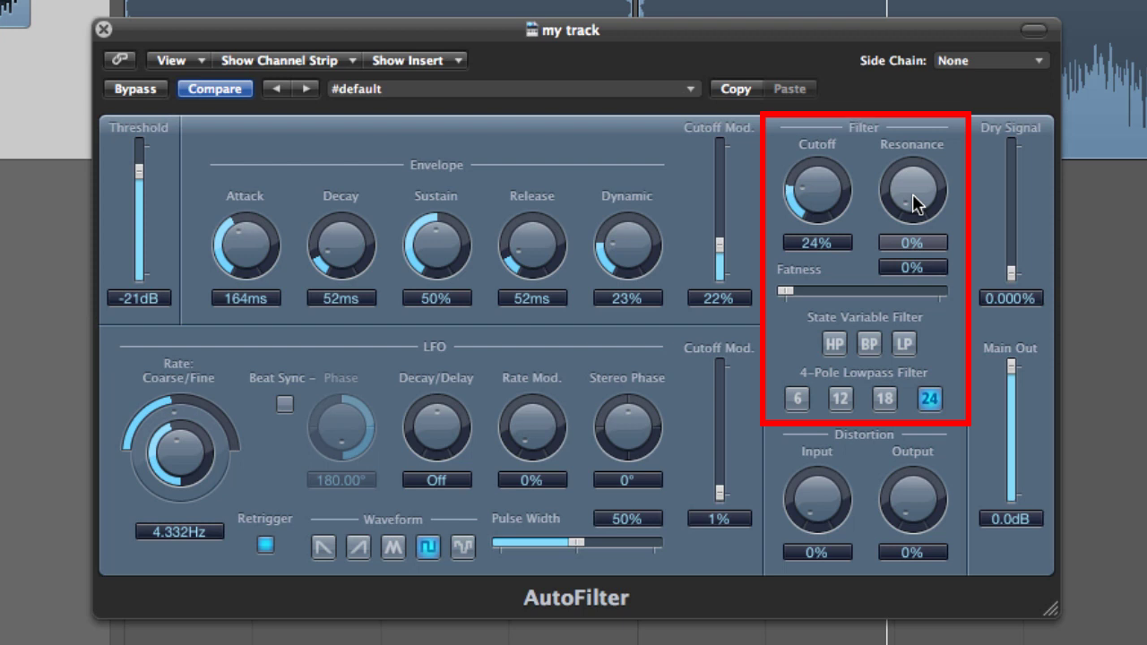
left_click_drag(913, 194, 911, 226)
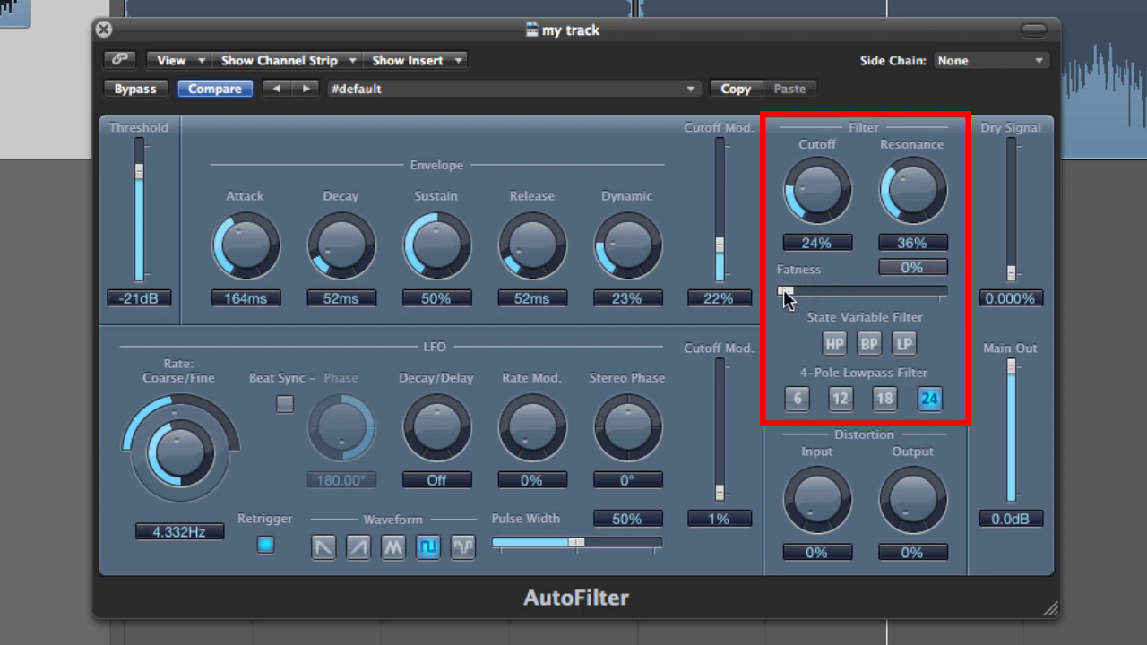
left_click_drag(783, 288, 533, 275)
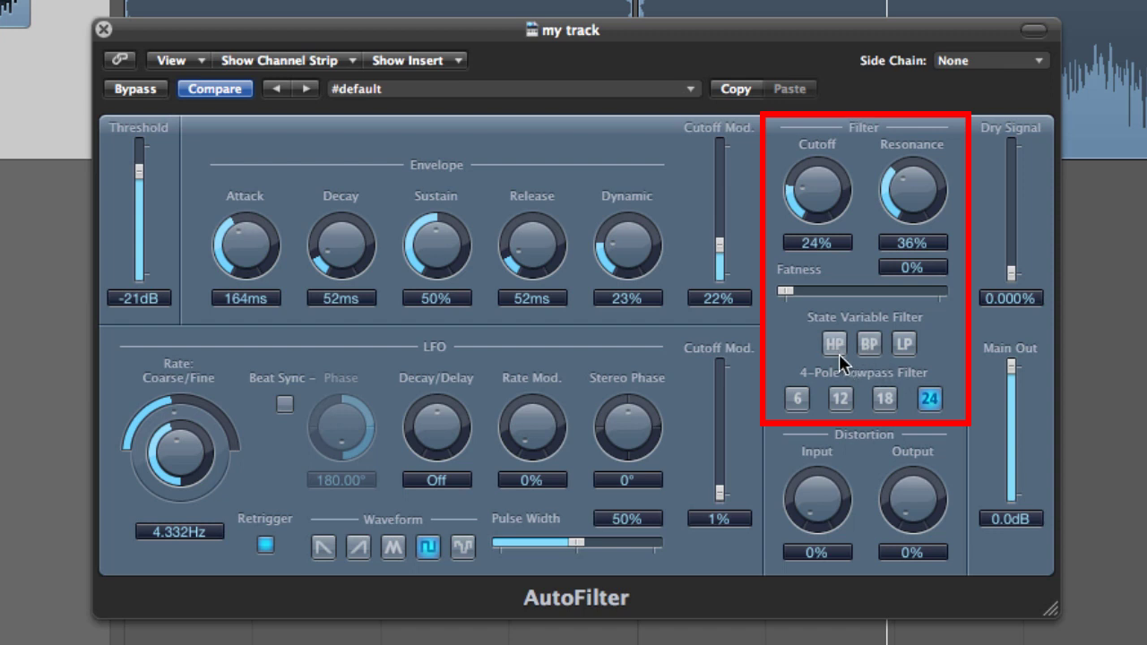
Step: Audition HP, BP and LP modes and 6/12 dB slopes, ending on the 24 dB lowpass
left_click(869, 346)
left_click(928, 399)
left_click(835, 344)
left_click(866, 346)
left_click(903, 344)
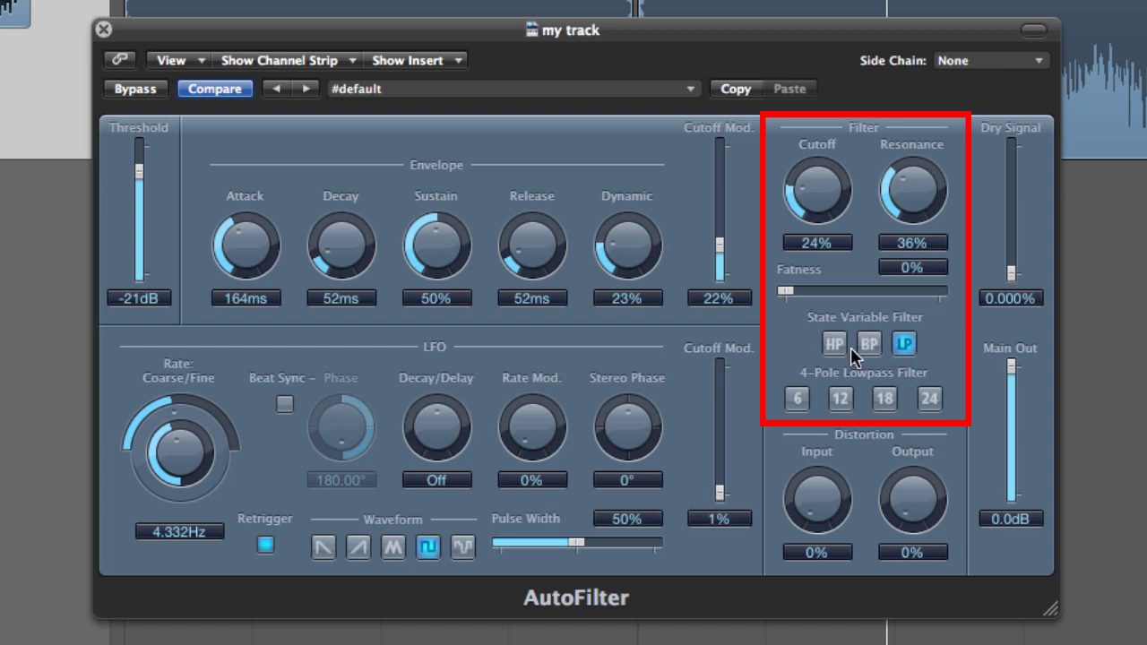
left_click(835, 345)
left_click(868, 345)
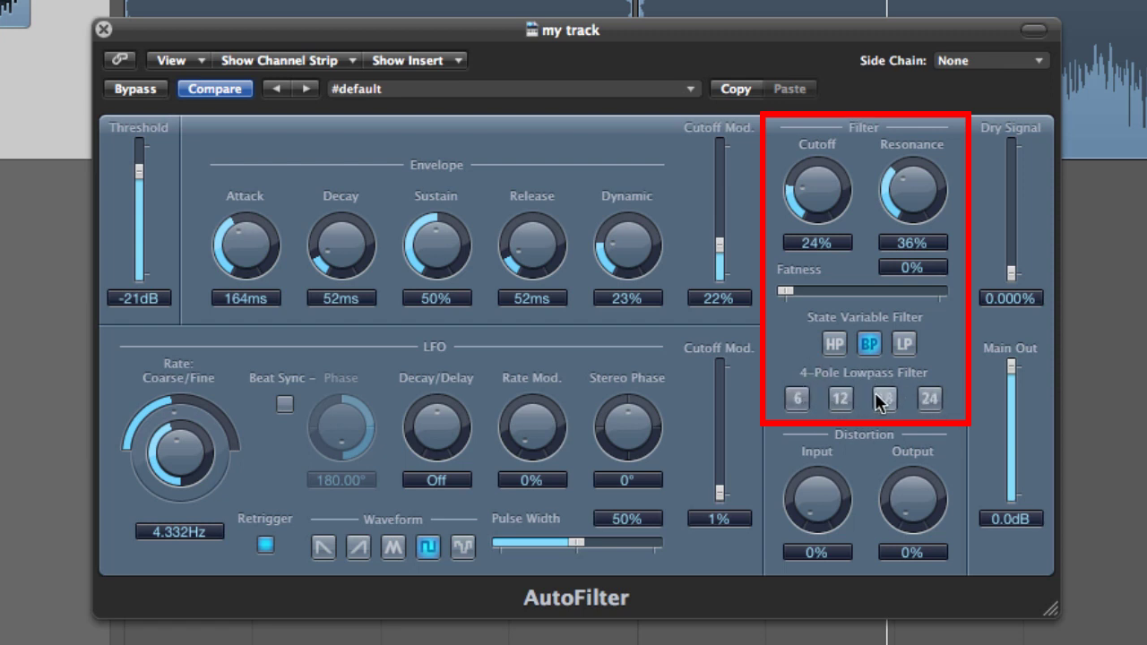
left_click(797, 400)
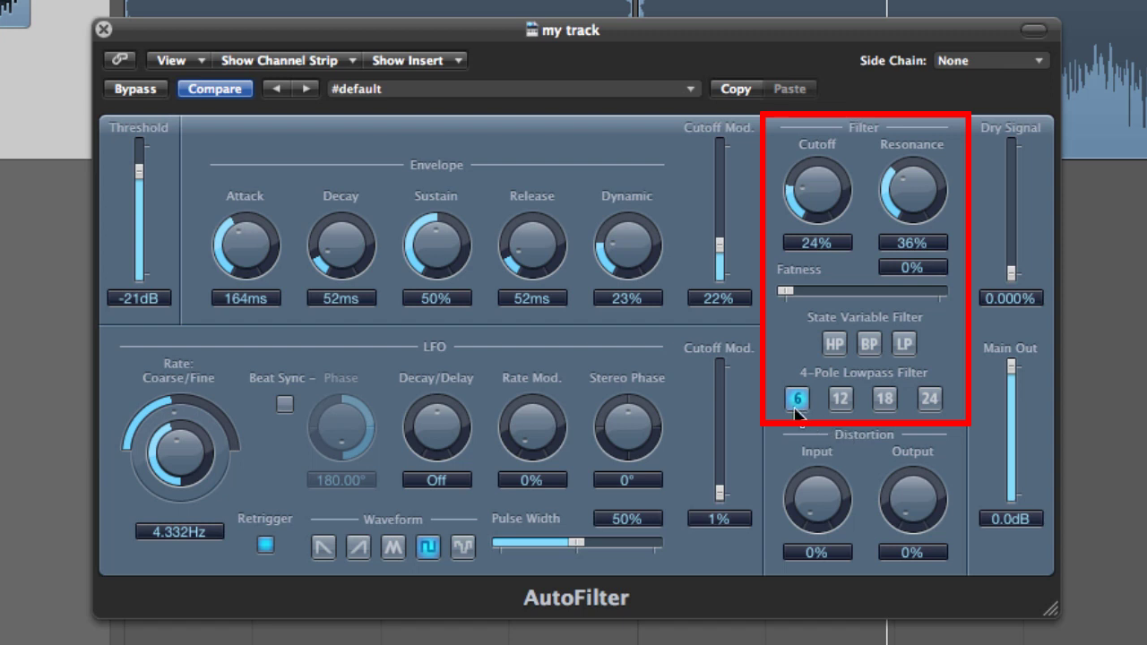
left_click(839, 400)
left_click(924, 401)
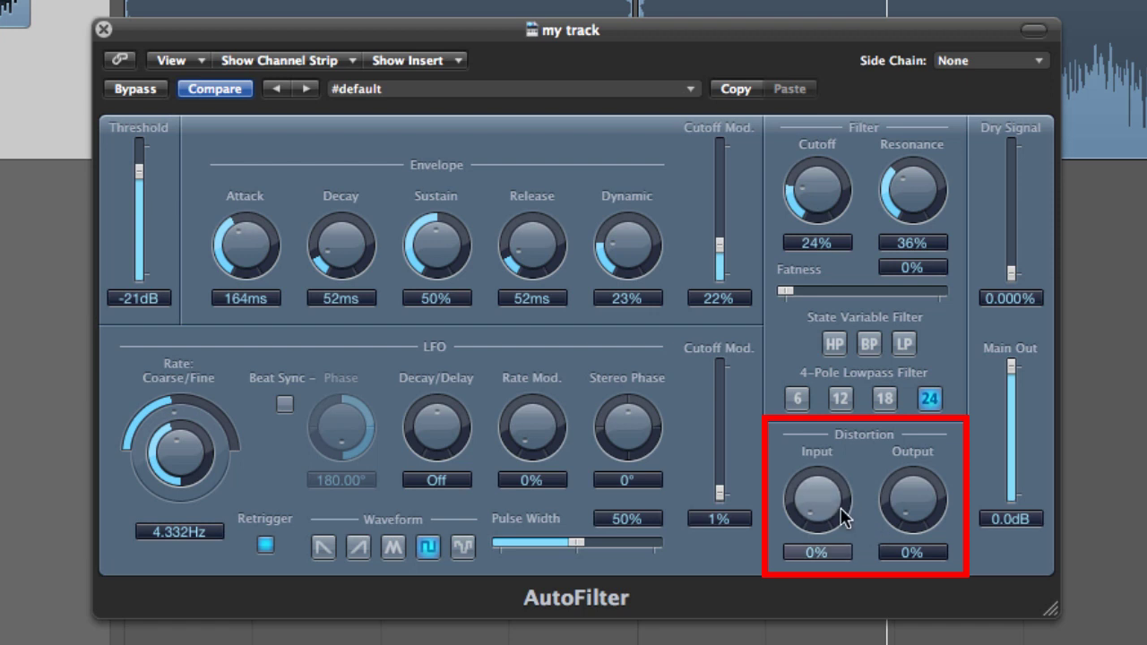
left_click_drag(828, 499, 804, 507)
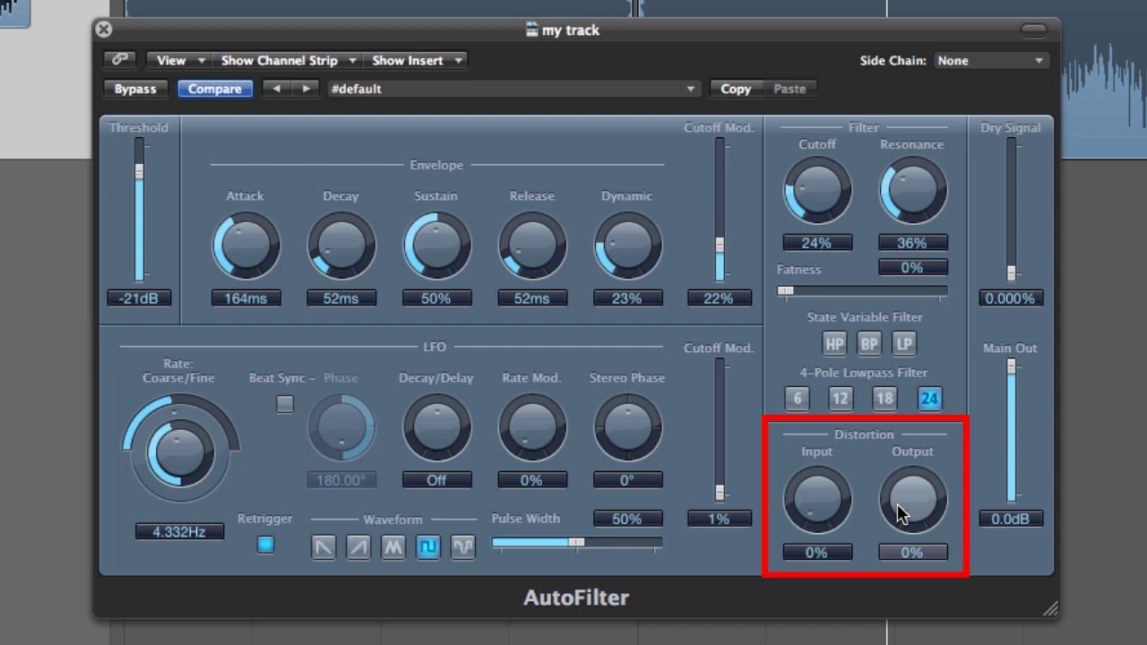
mouse_move(900, 505)
left_mouse_down()
mouse_move(892, 480)
mouse_move(895, 502)
left_mouse_up()
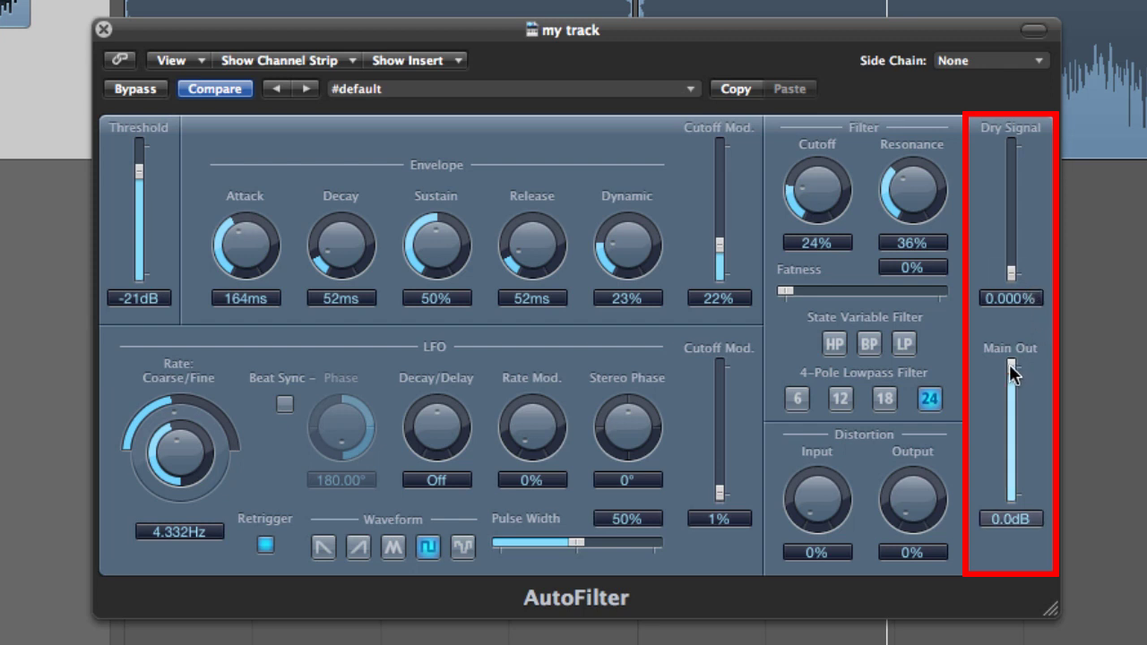
Step: Test Main Out, raise LFO Cutoff Mod from 1% to 60%, and adjust the Dry Signal level
left_click_drag(1011, 364, 1010, 339)
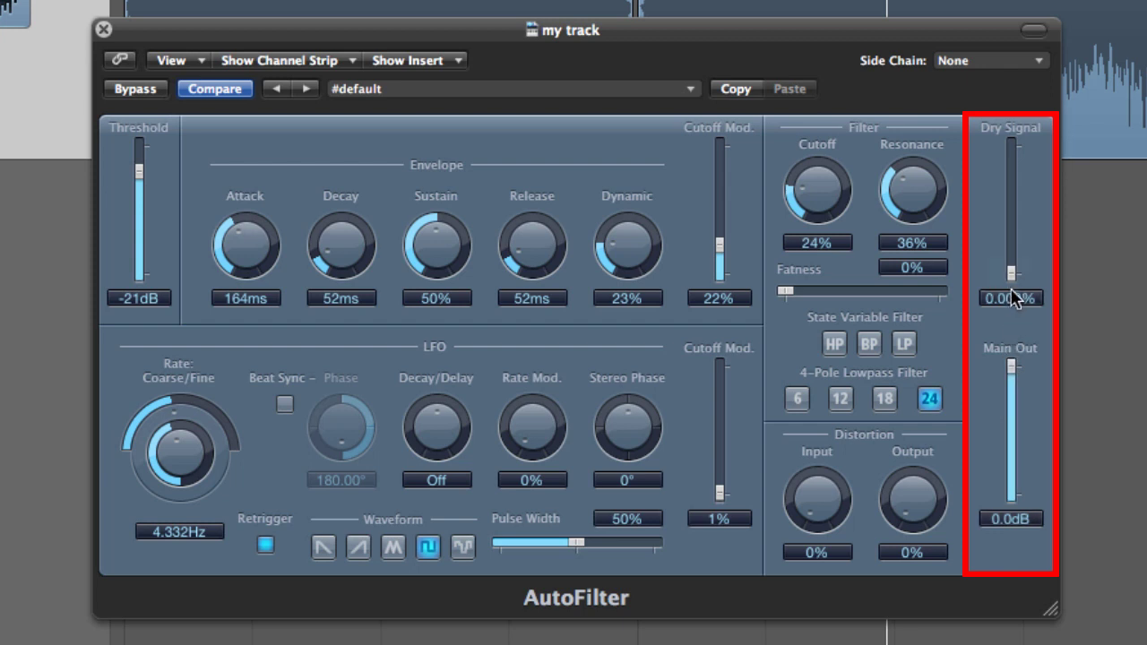
mouse_move(1012, 268)
left_mouse_down()
mouse_move(1010, 167)
mouse_move(1016, 273)
left_mouse_up()
left_click_drag(720, 493, 719, 416)
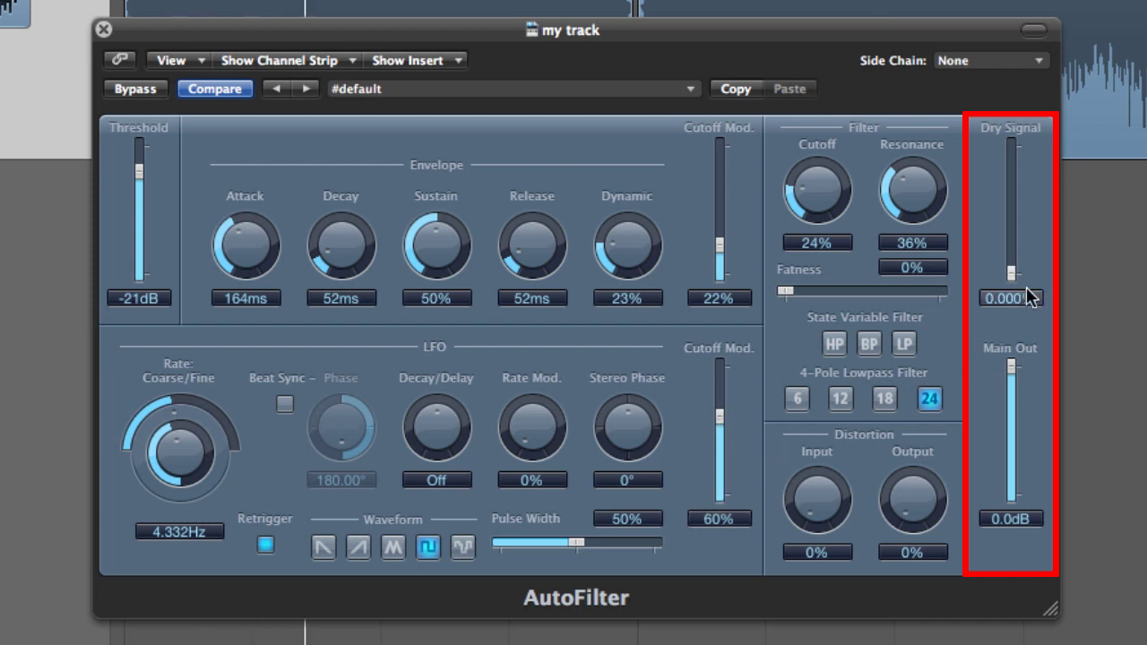
mouse_move(1011, 272)
left_mouse_down()
mouse_move(1004, 169)
mouse_move(1005, 273)
left_mouse_up()
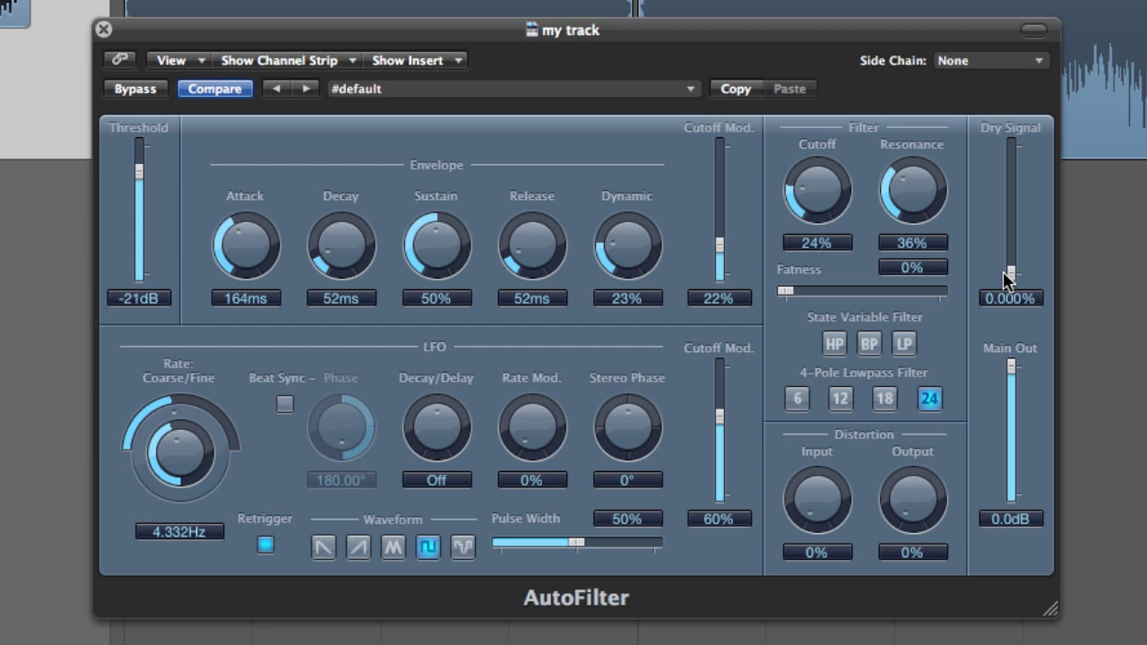